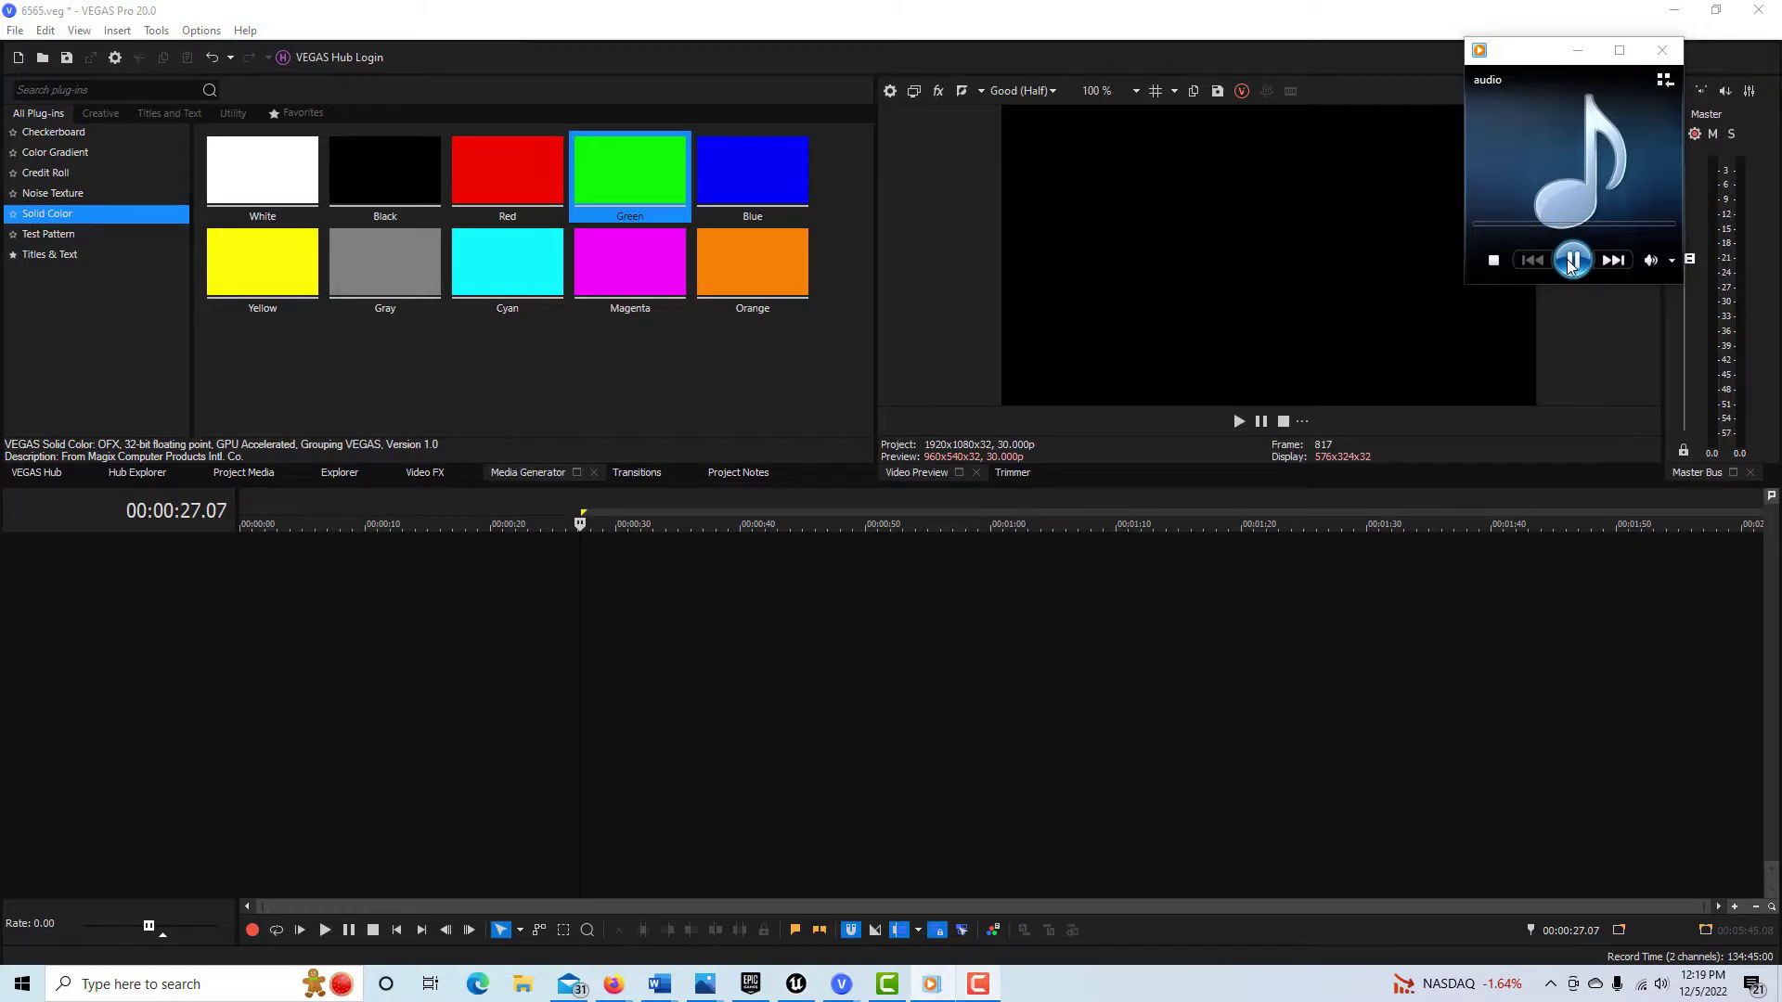
Move the playhead to 00:00:34.01 on the empty timeline and bring up the Help menu
right_click(749, 804)
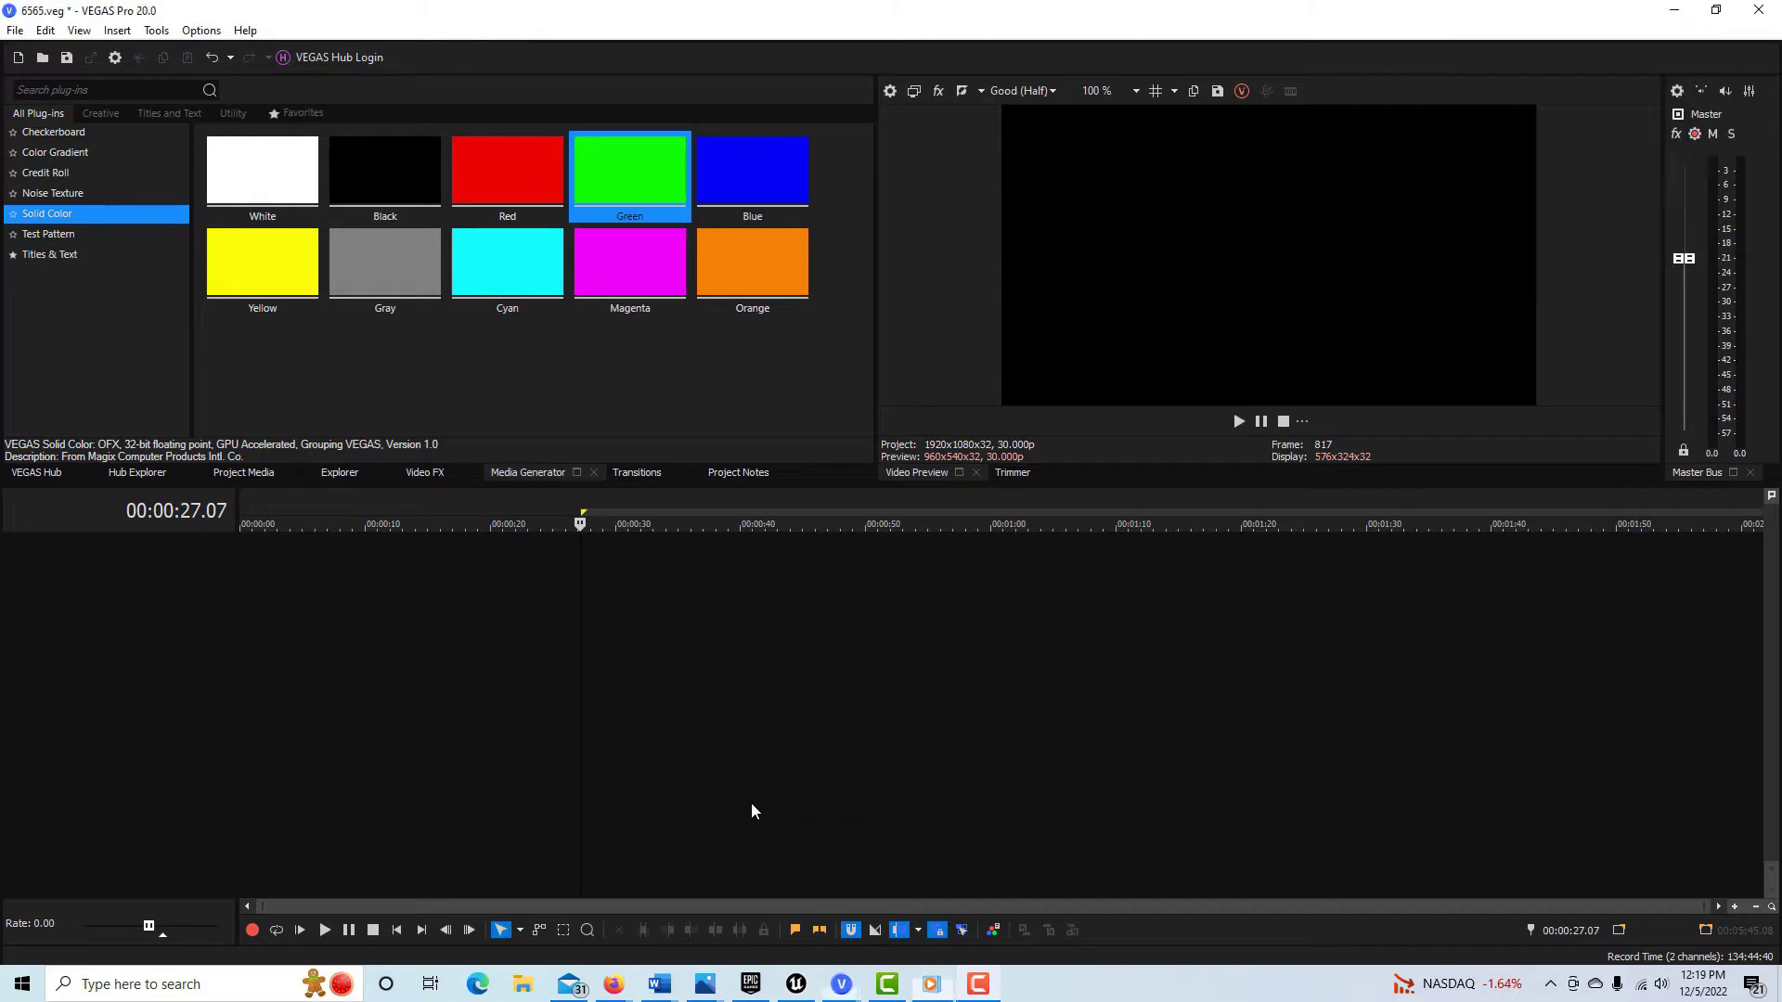
left_click(665, 770)
left_click(665, 770)
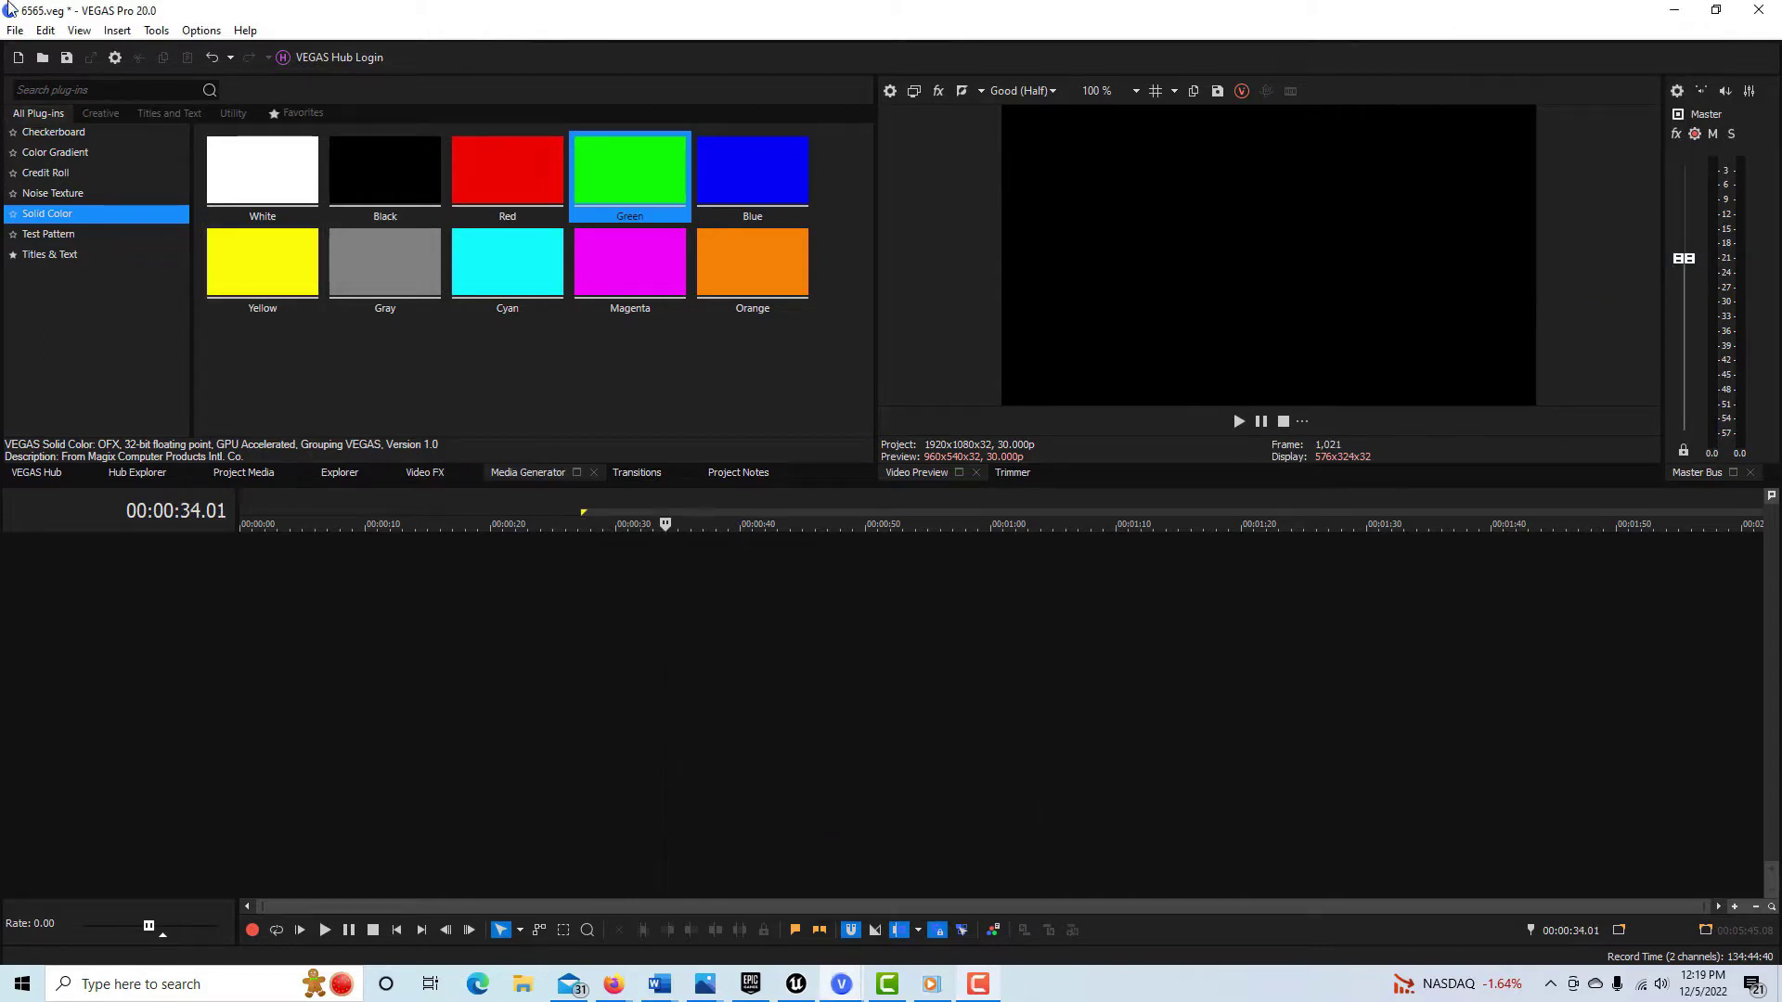
left_click(247, 34)
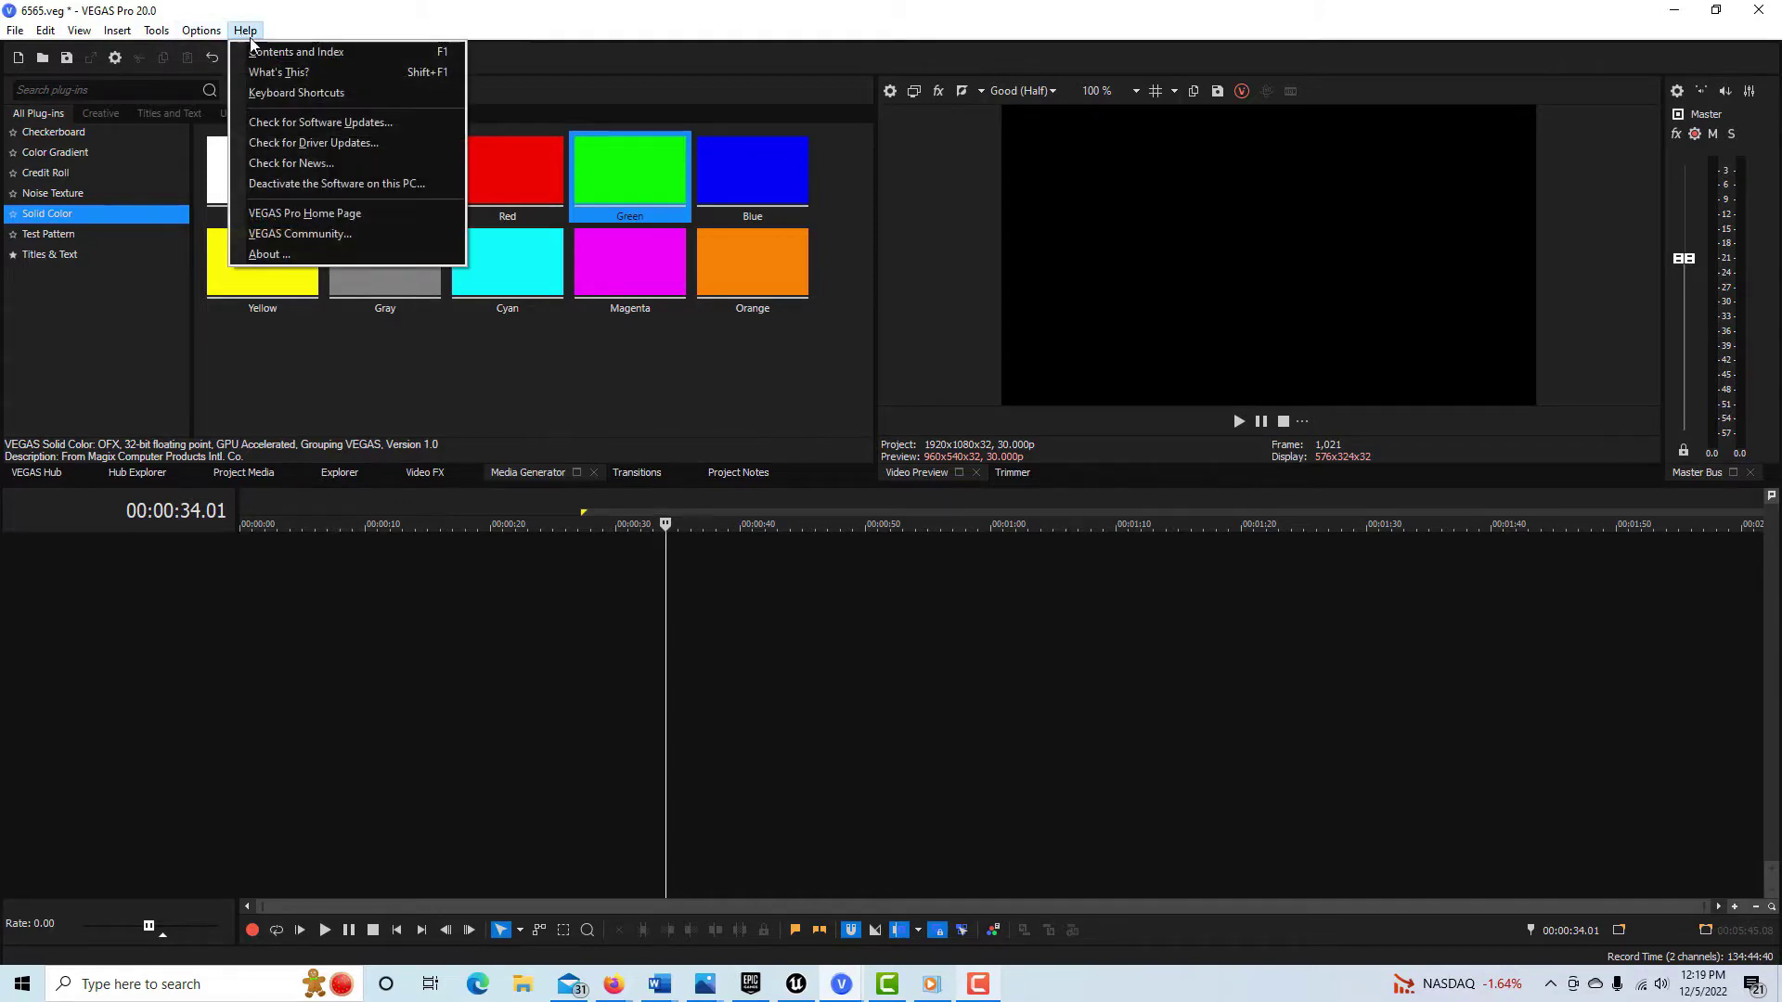
Open the '2D compositing' Help index entry and expand 'Learning more about parent and child tracks'
left_click(297, 52)
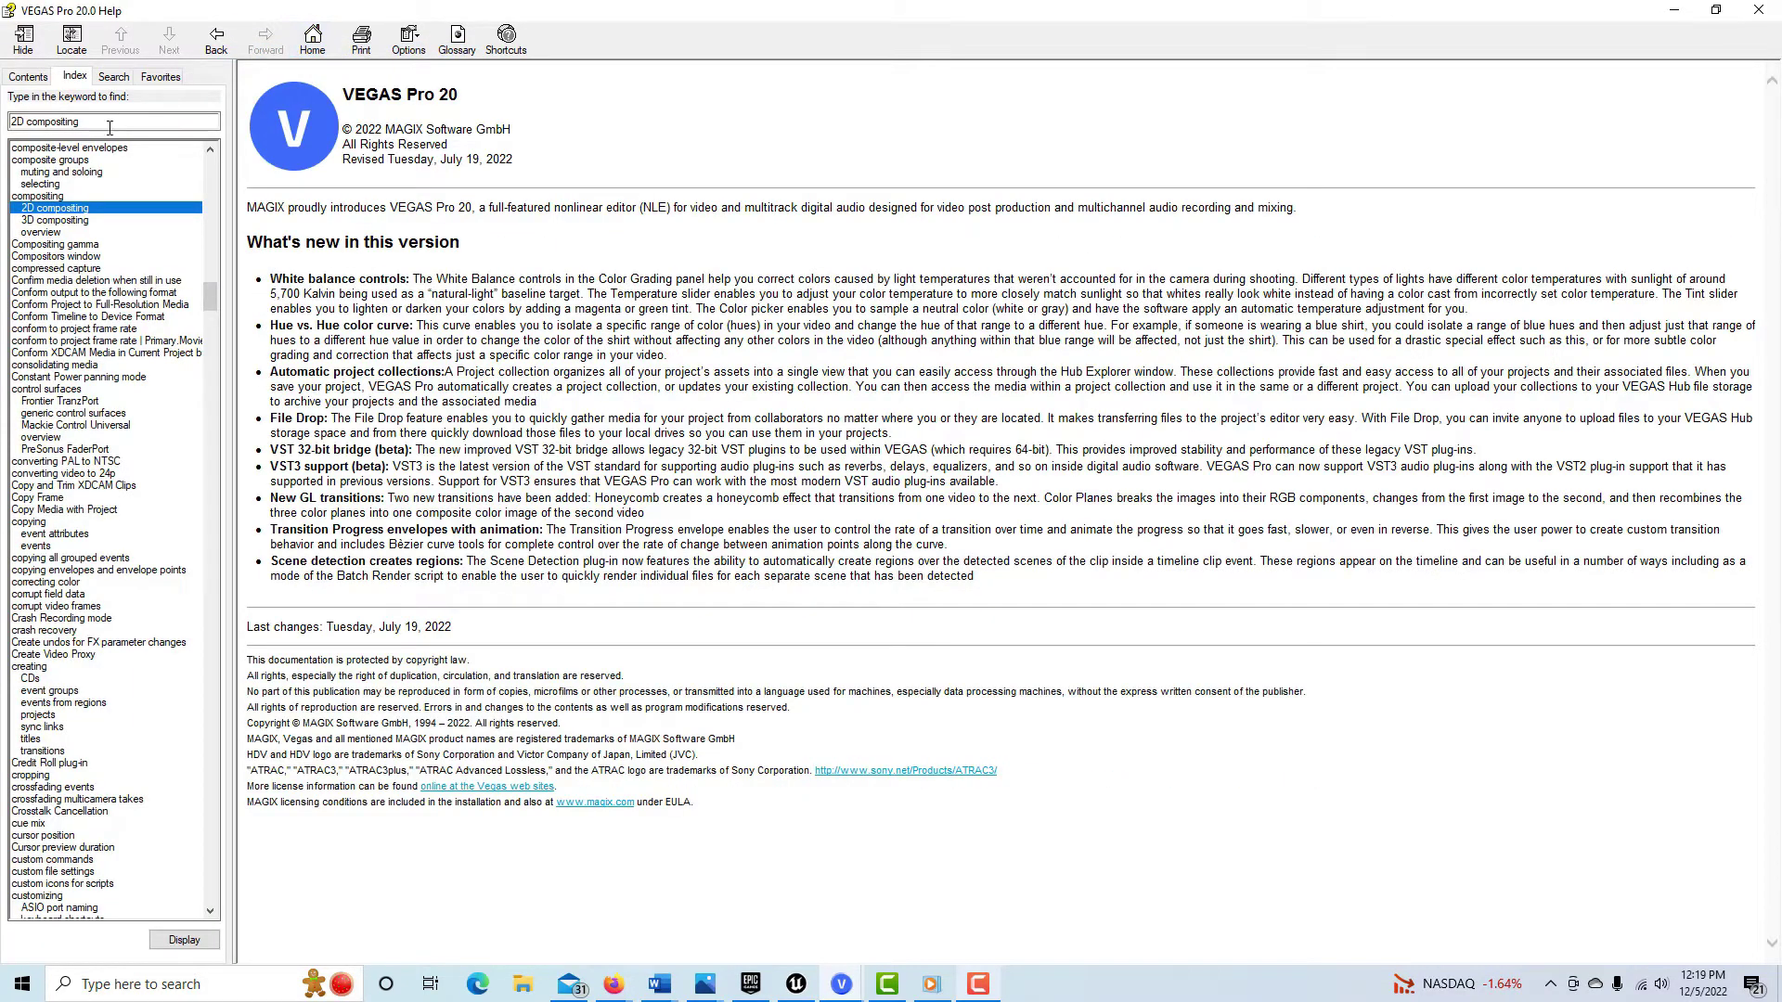
double_click(81, 210)
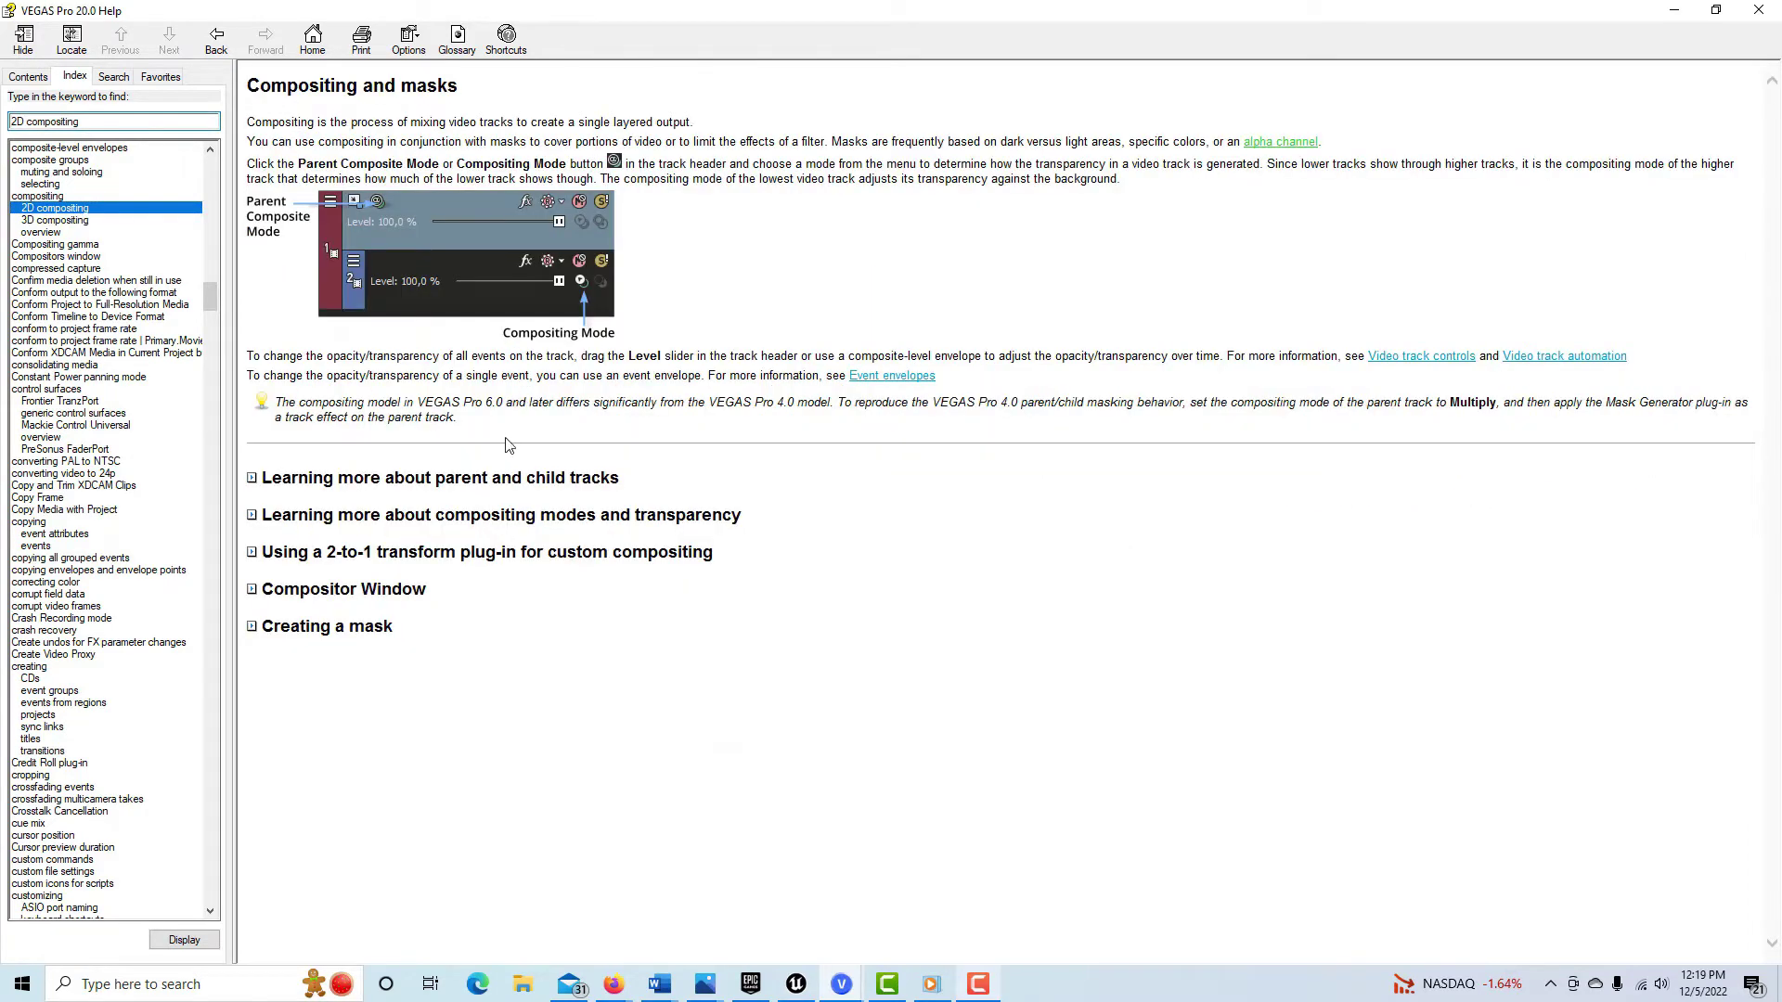
left_click(506, 478)
scroll(773, 501, "down", 3)
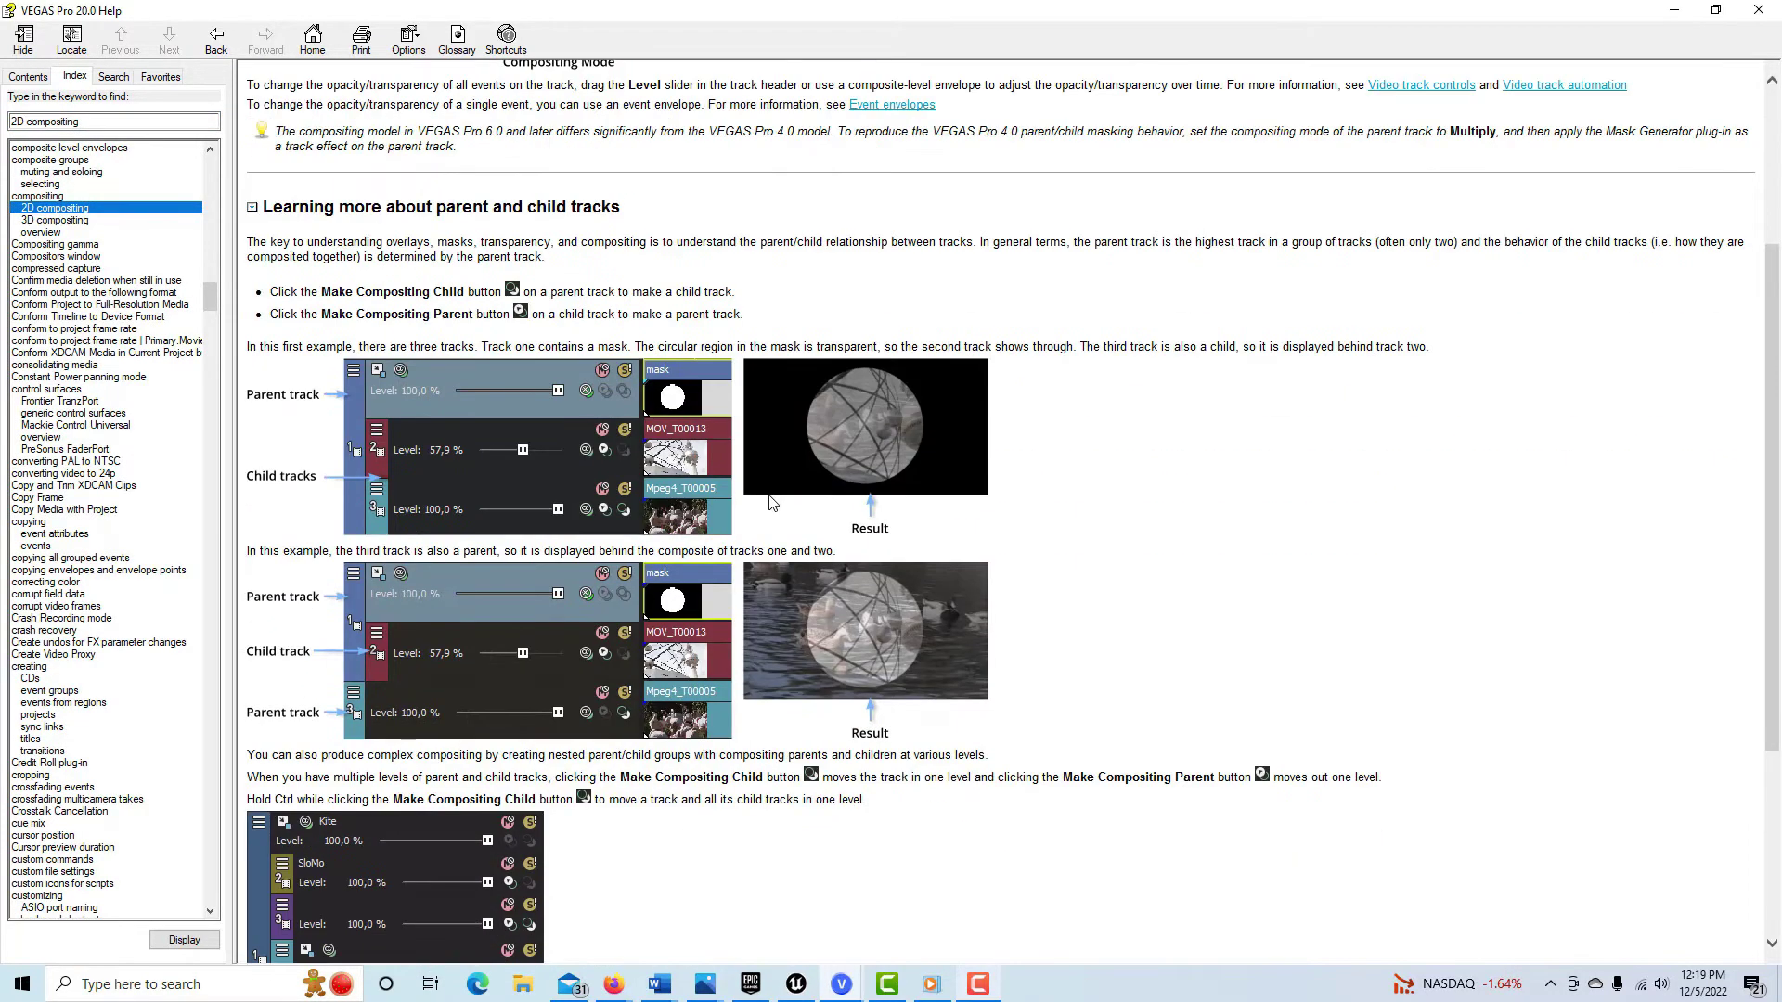
scroll(768, 496, "down", 2)
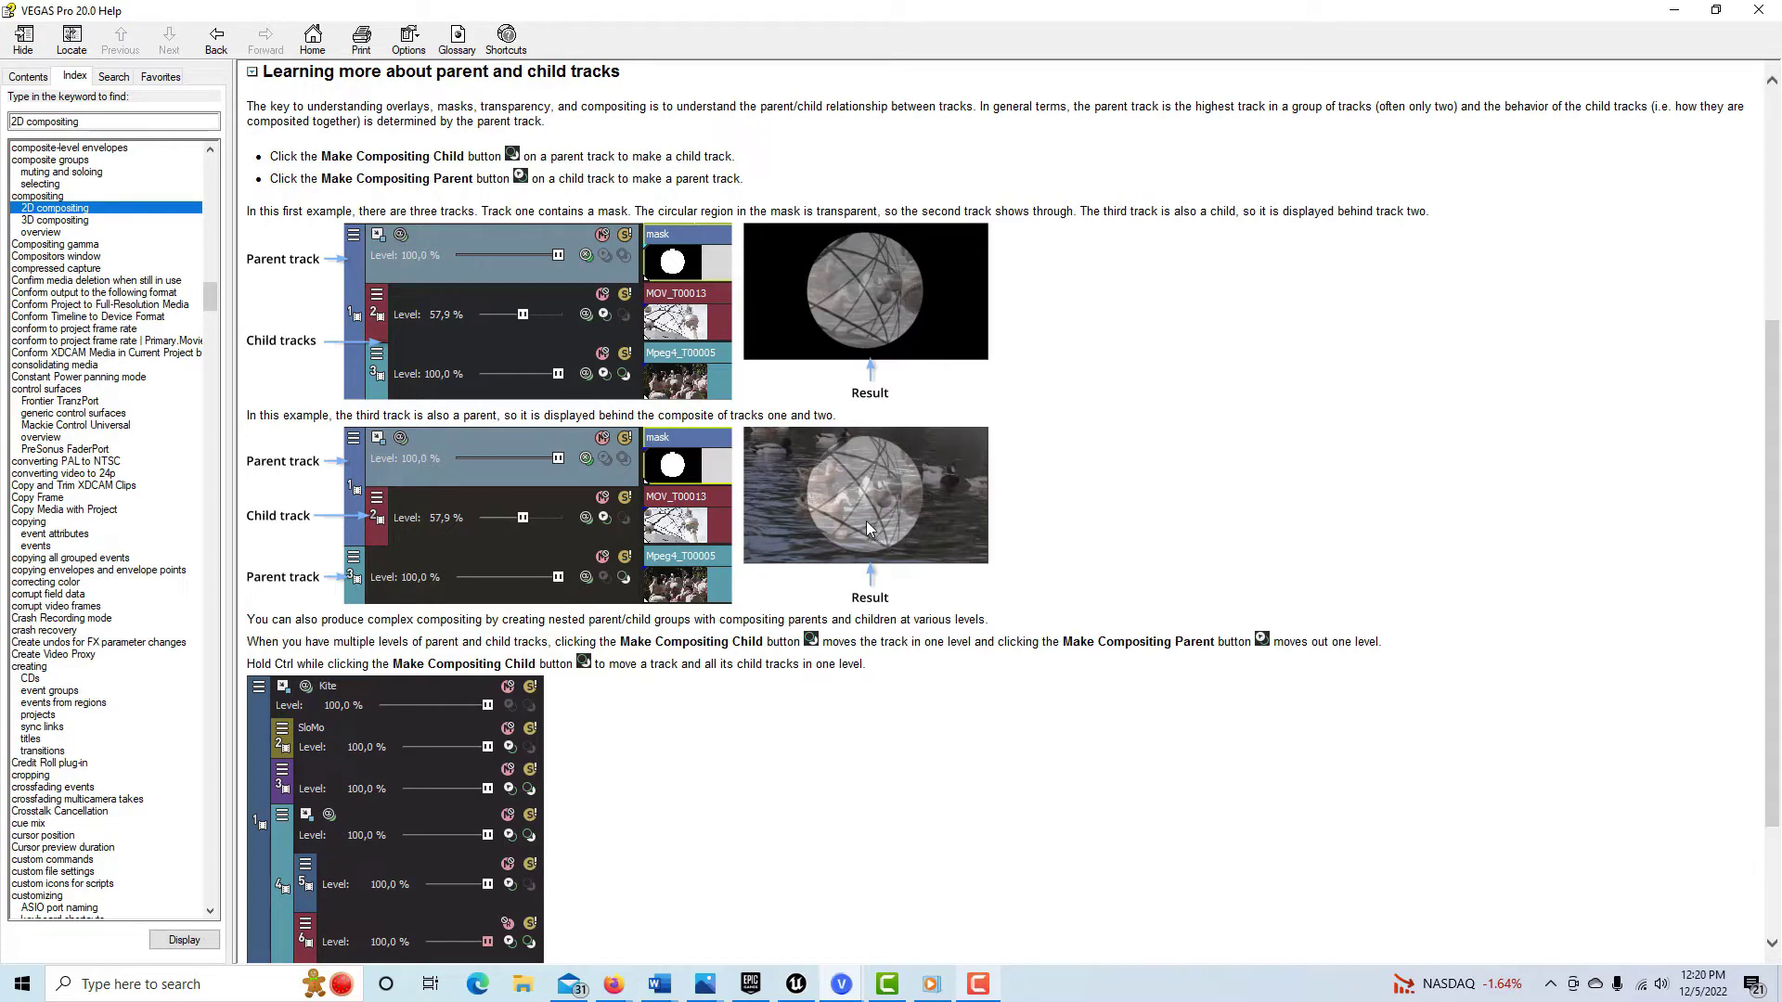
left_click(840, 984)
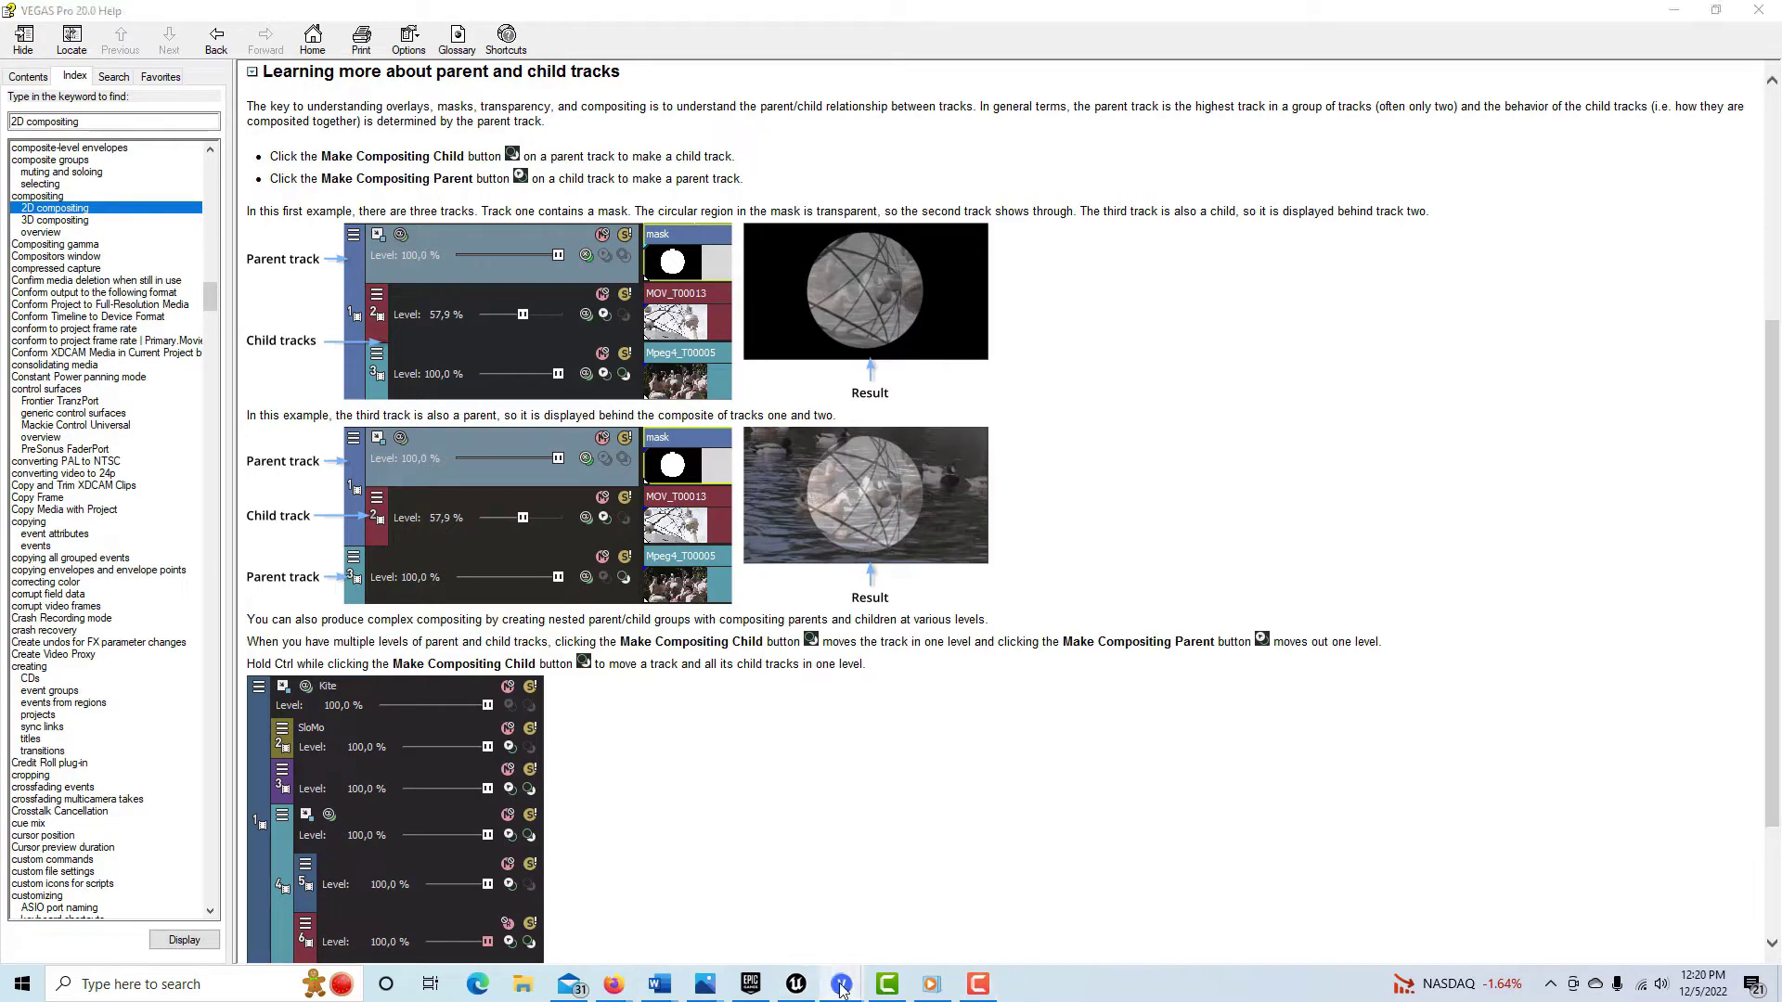
Return to the project, set the playhead to 00:00:25.27 and add three video tracks
left_click(771, 891)
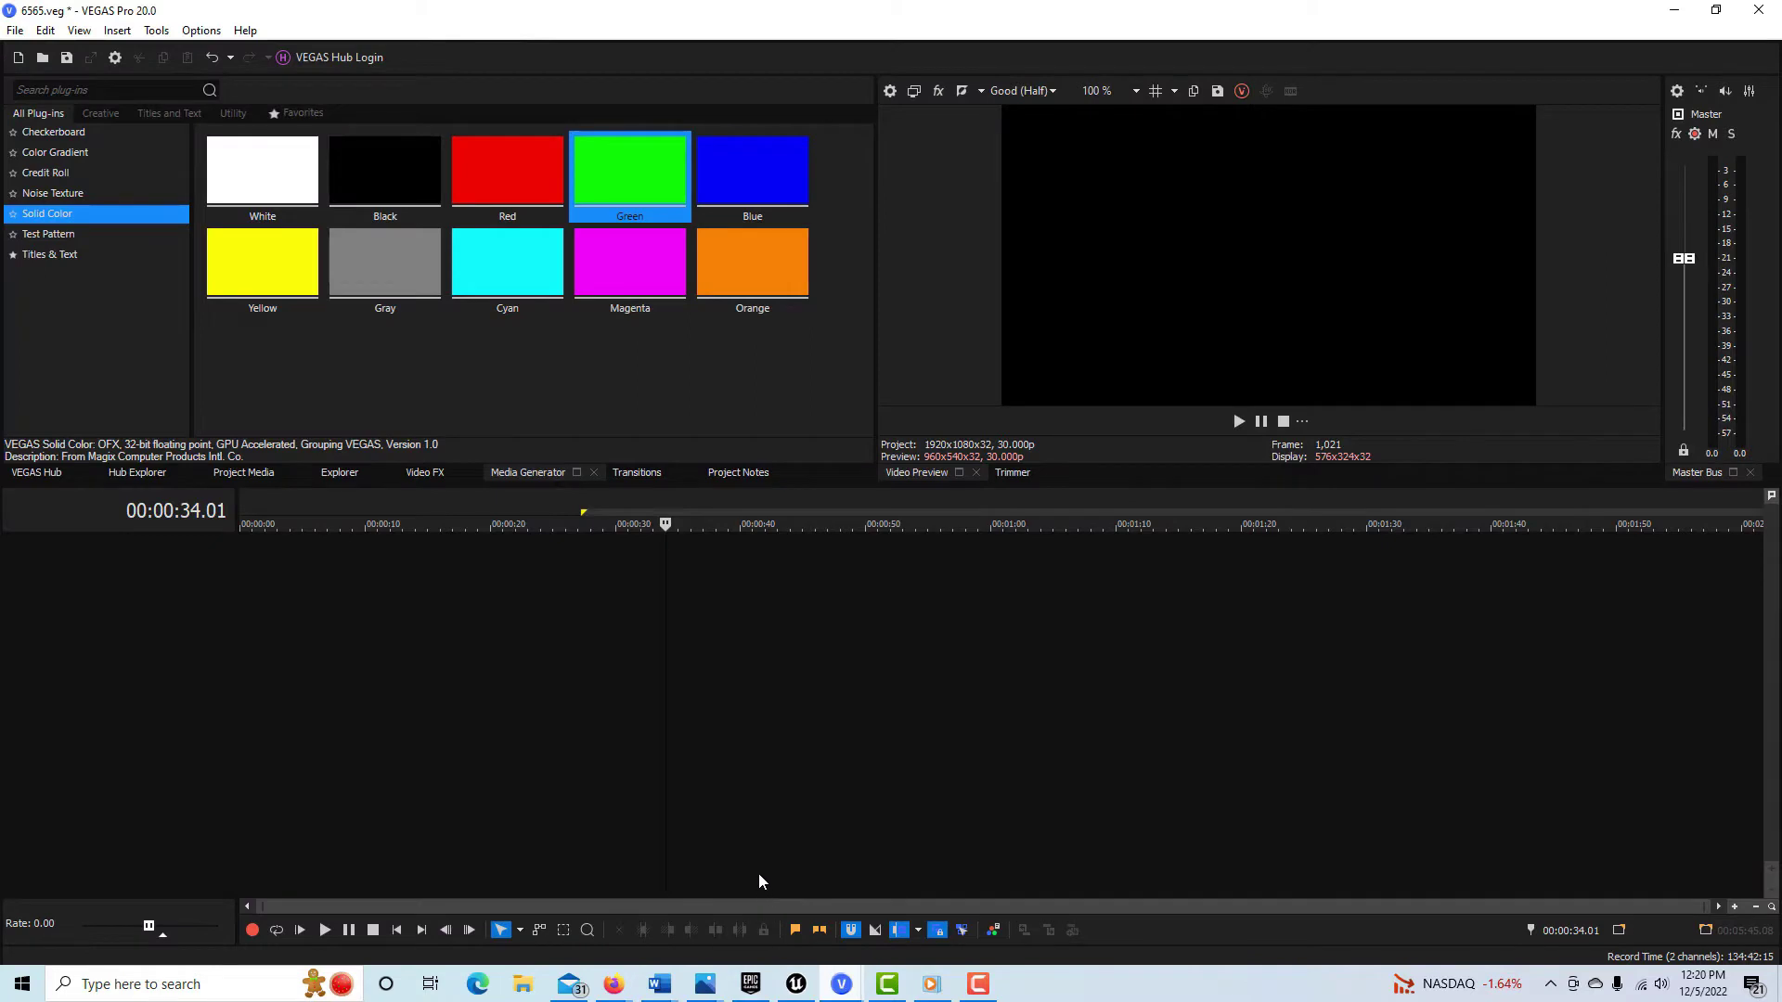
left_click(564, 707)
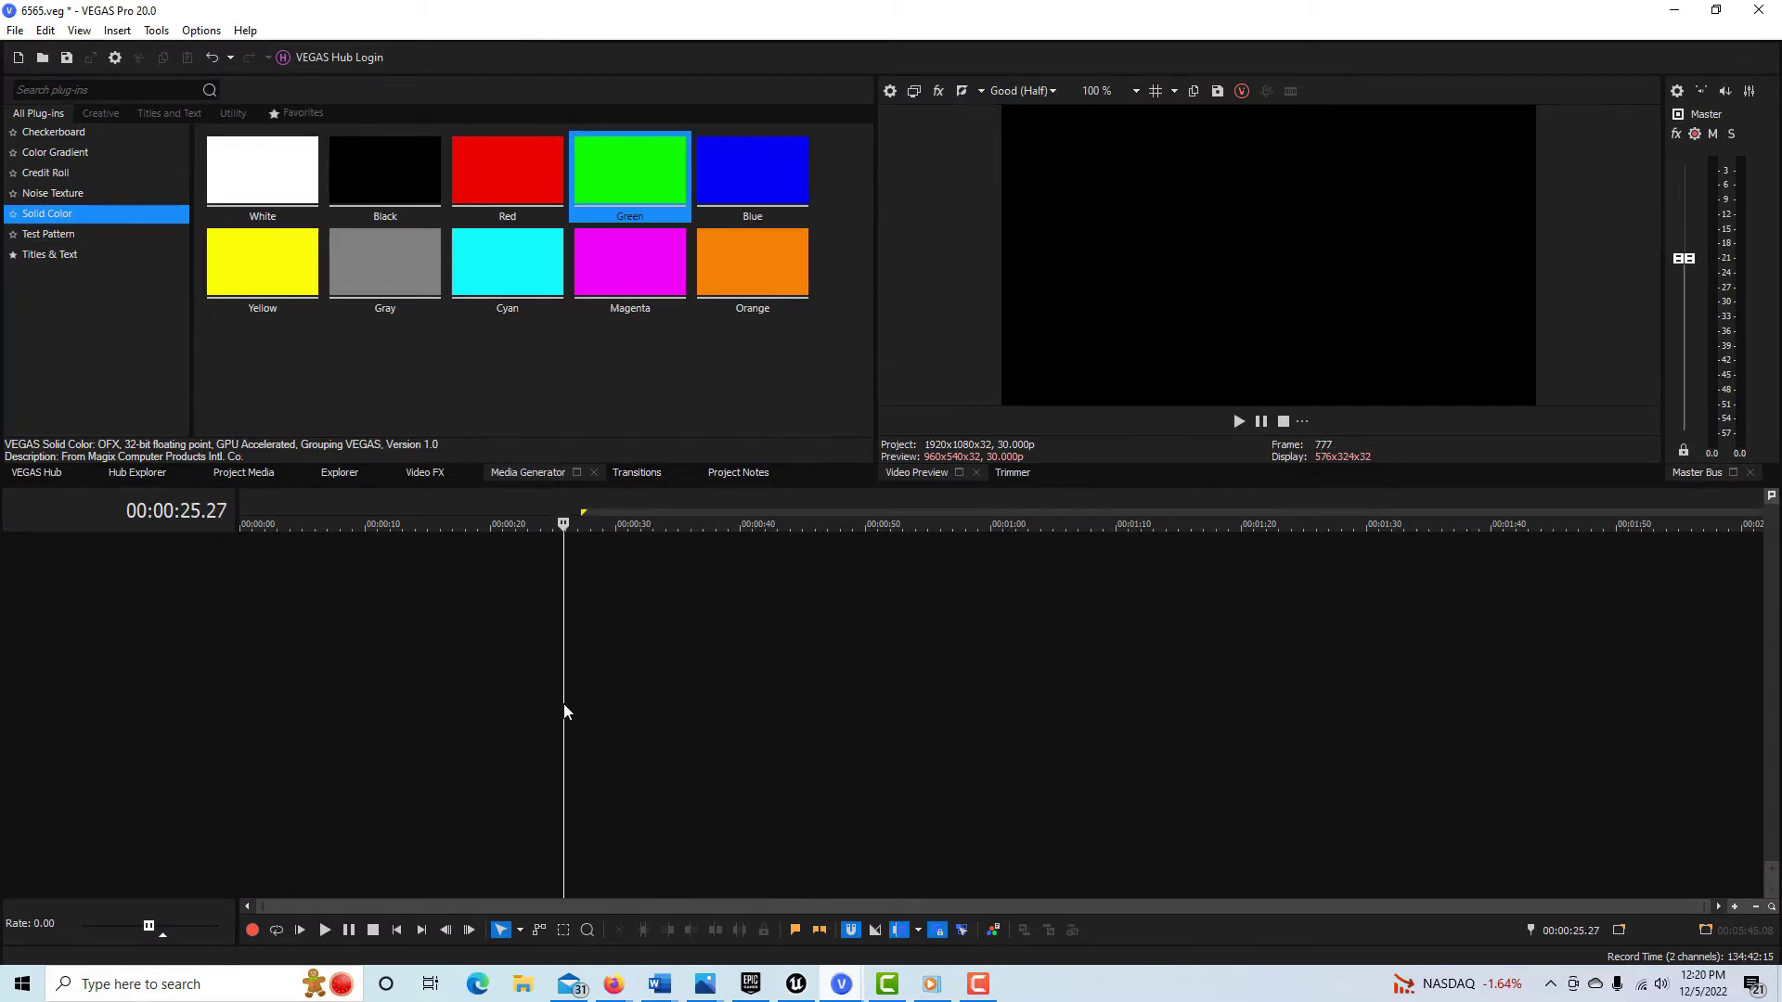
key("ctrl+shift+q")
key("ctrl+shift+q")
key("ctrl+shift+q")
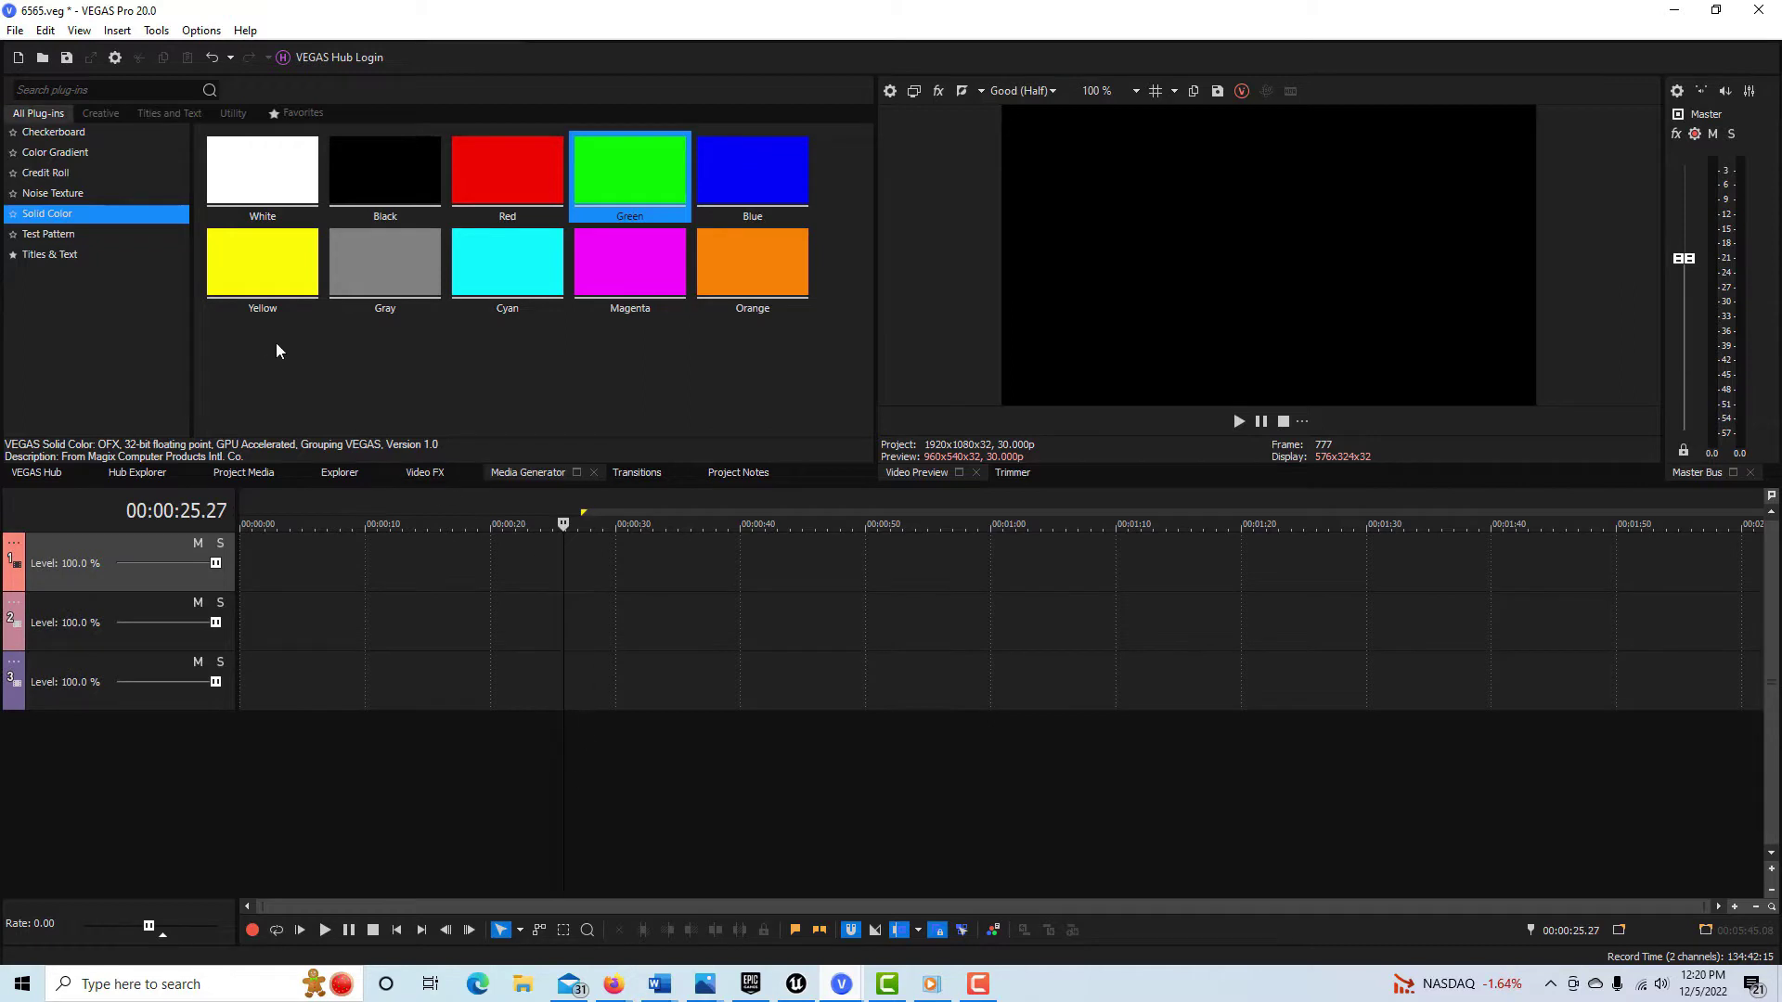
Place Yellow, Magenta and Green solid-color clips on tracks 1, 2 and 3
left_click_drag(277, 312, 588, 574)
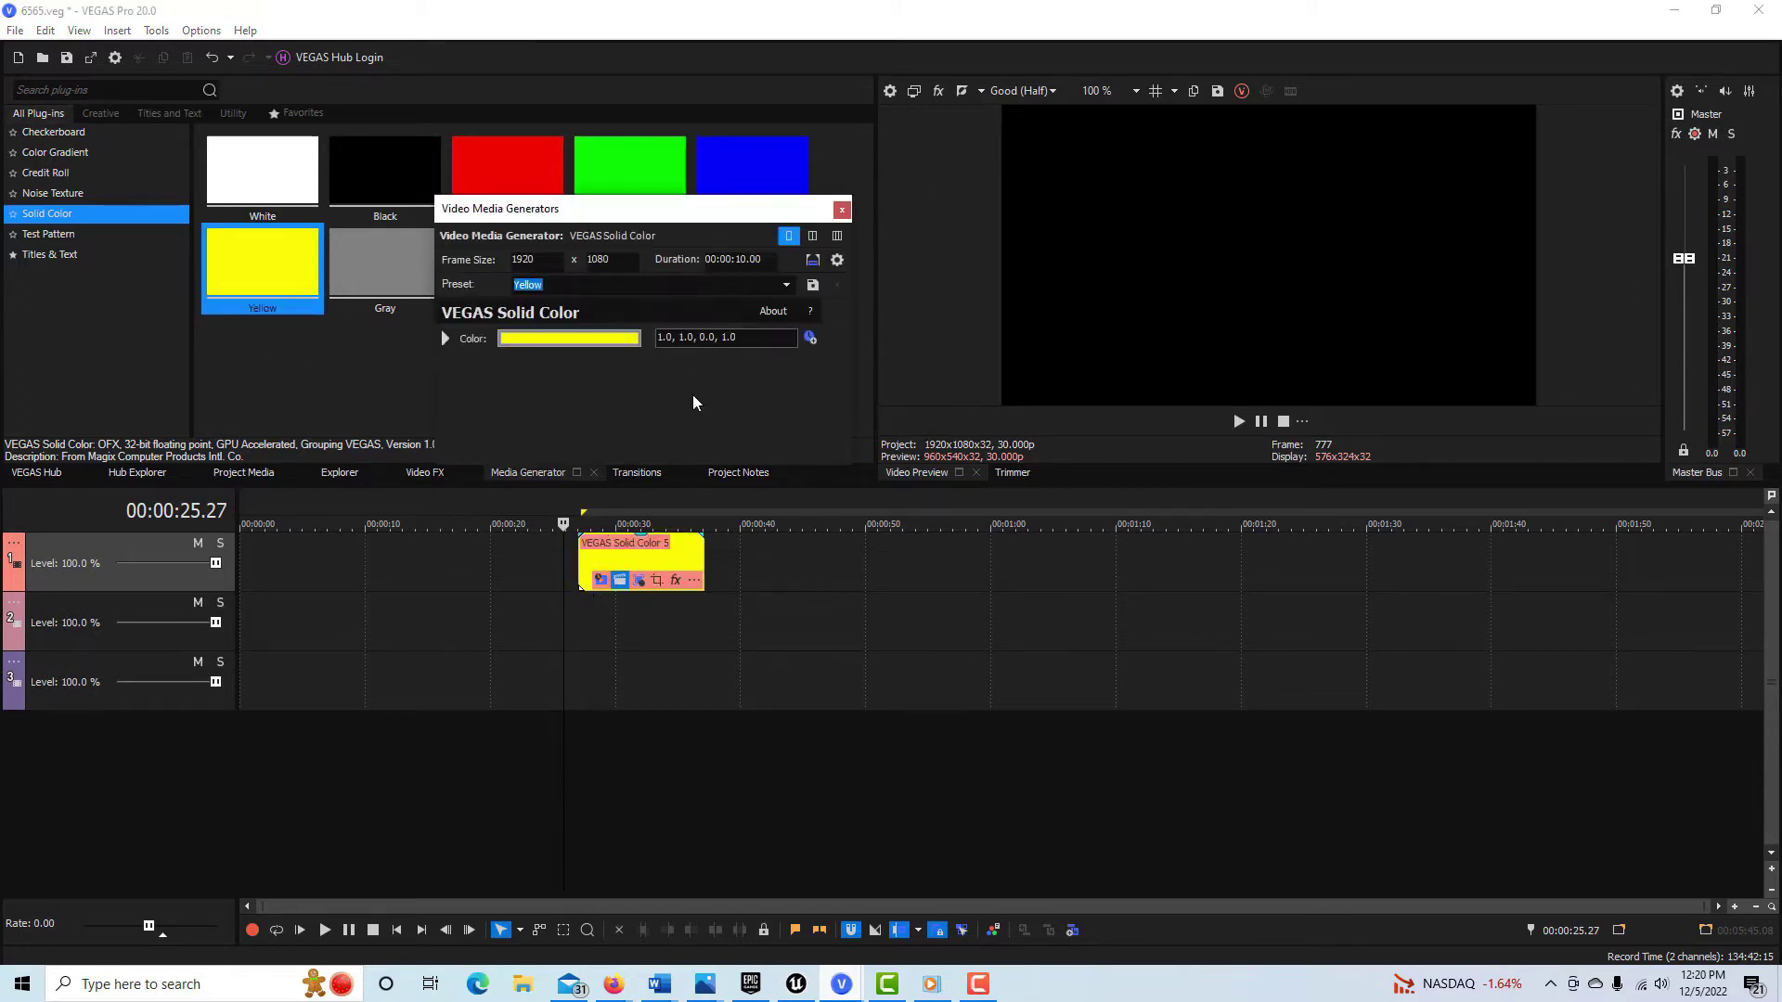
left_click(842, 210)
left_click_drag(605, 275, 594, 632)
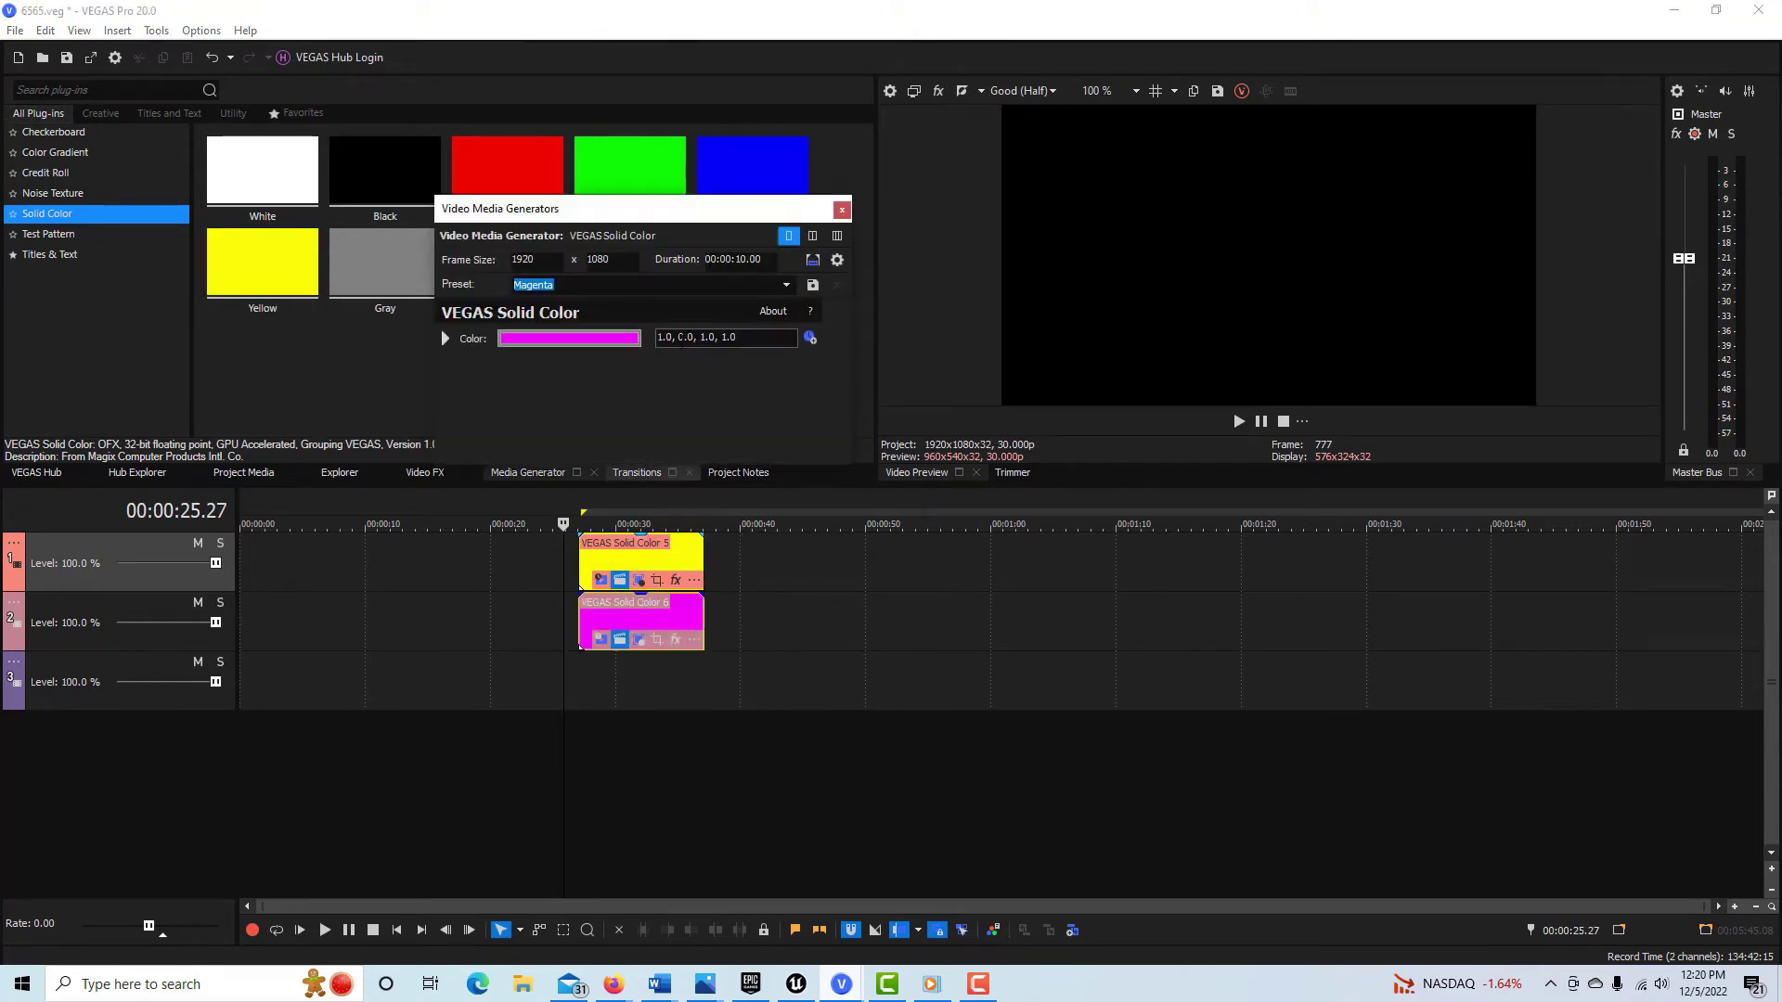
left_click(842, 210)
left_click_drag(656, 207, 590, 698)
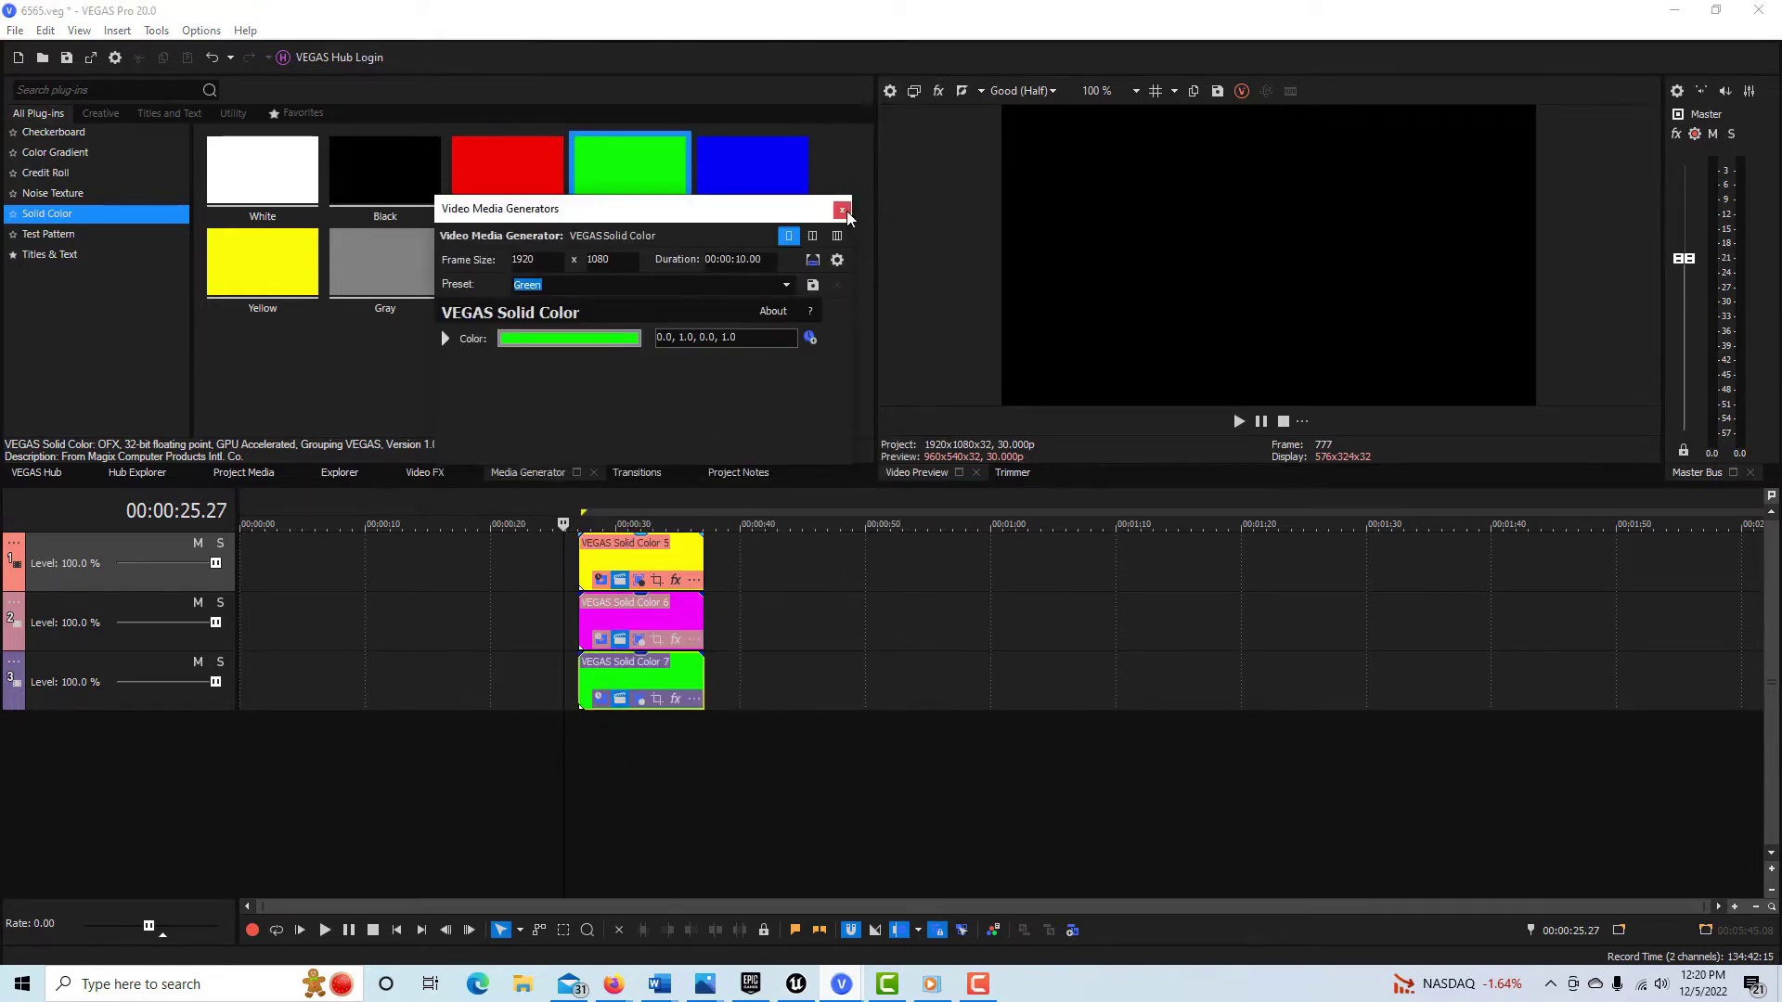
left_click(840, 206)
Check track 1's compositing mode choices without changing them, then move the playhead to the clips' start
left_click(14, 543)
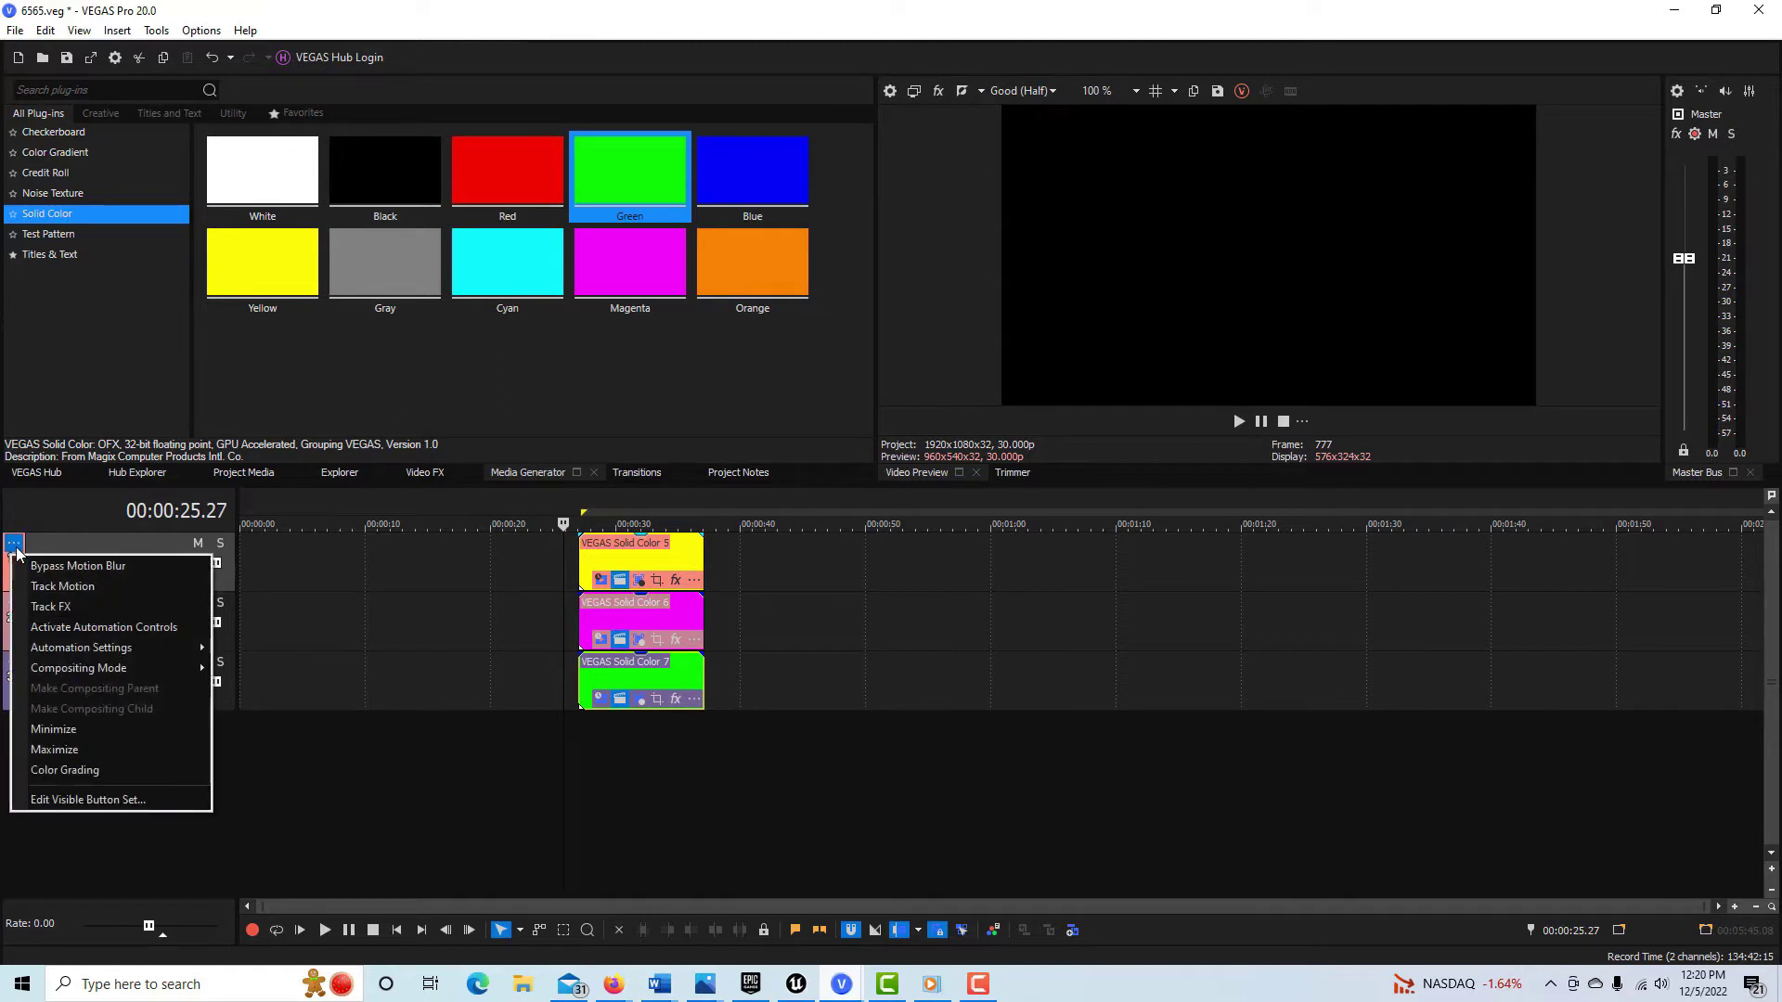
mouse_move(56, 674)
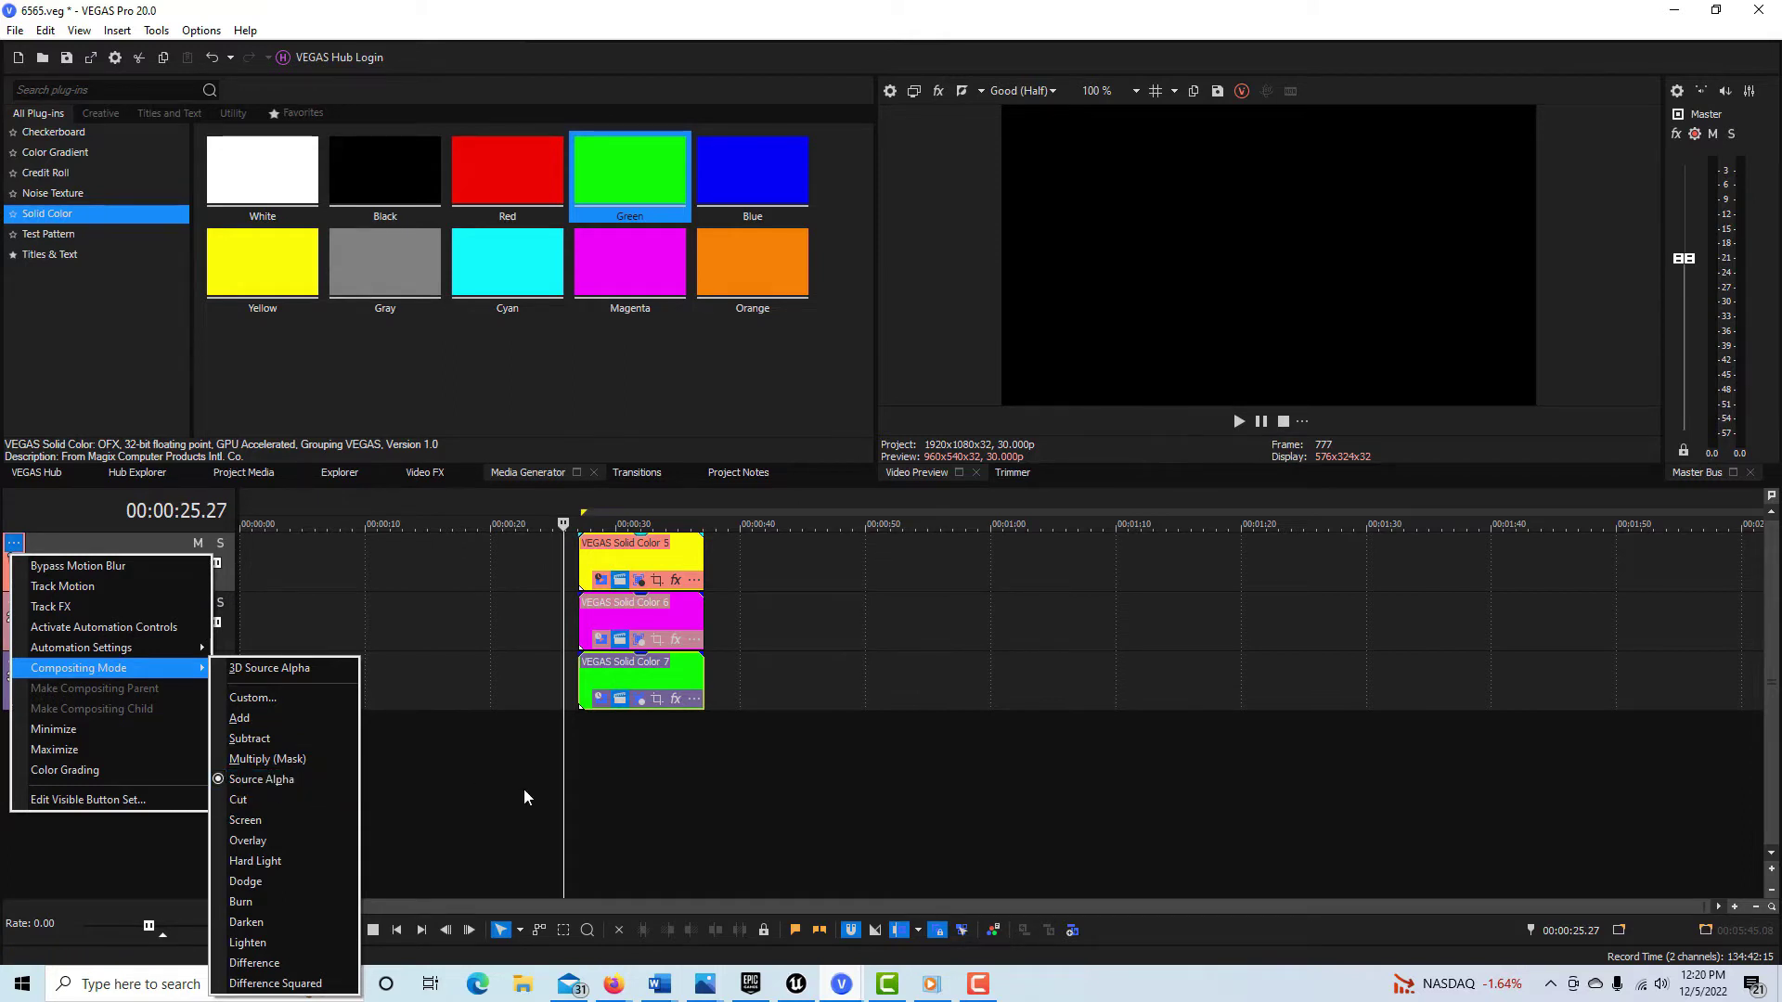
left_click(444, 788)
left_click(444, 789)
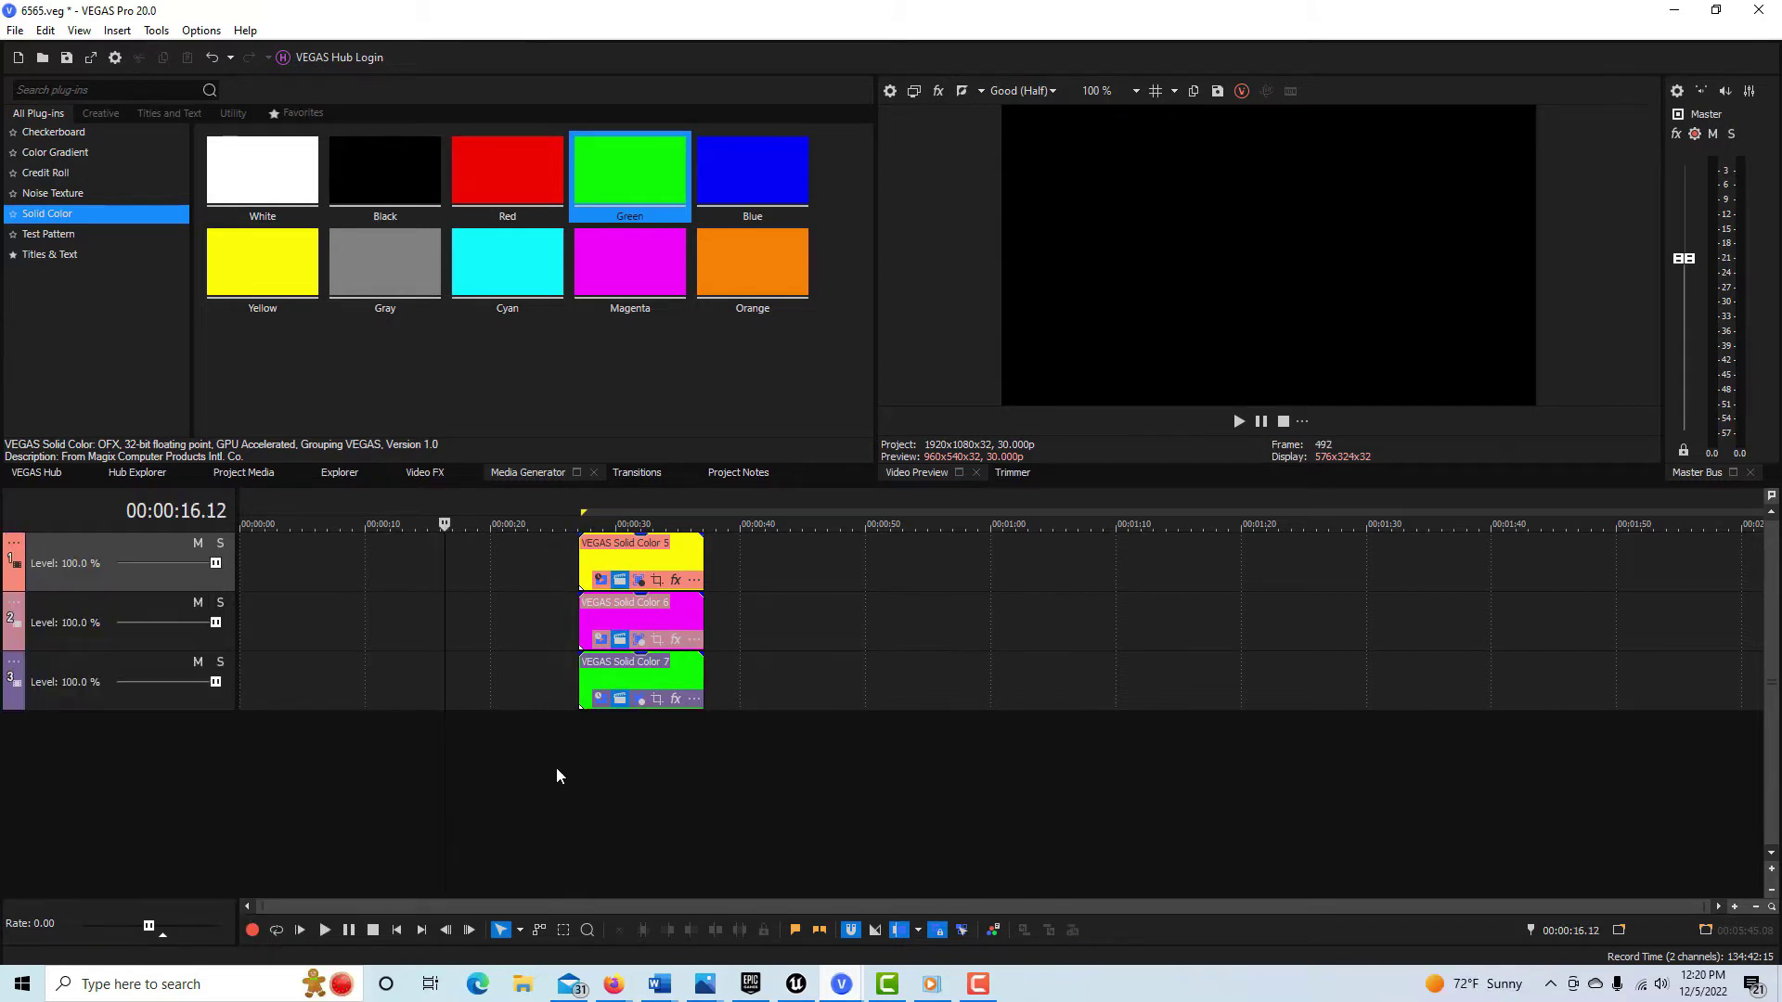
left_click(581, 758)
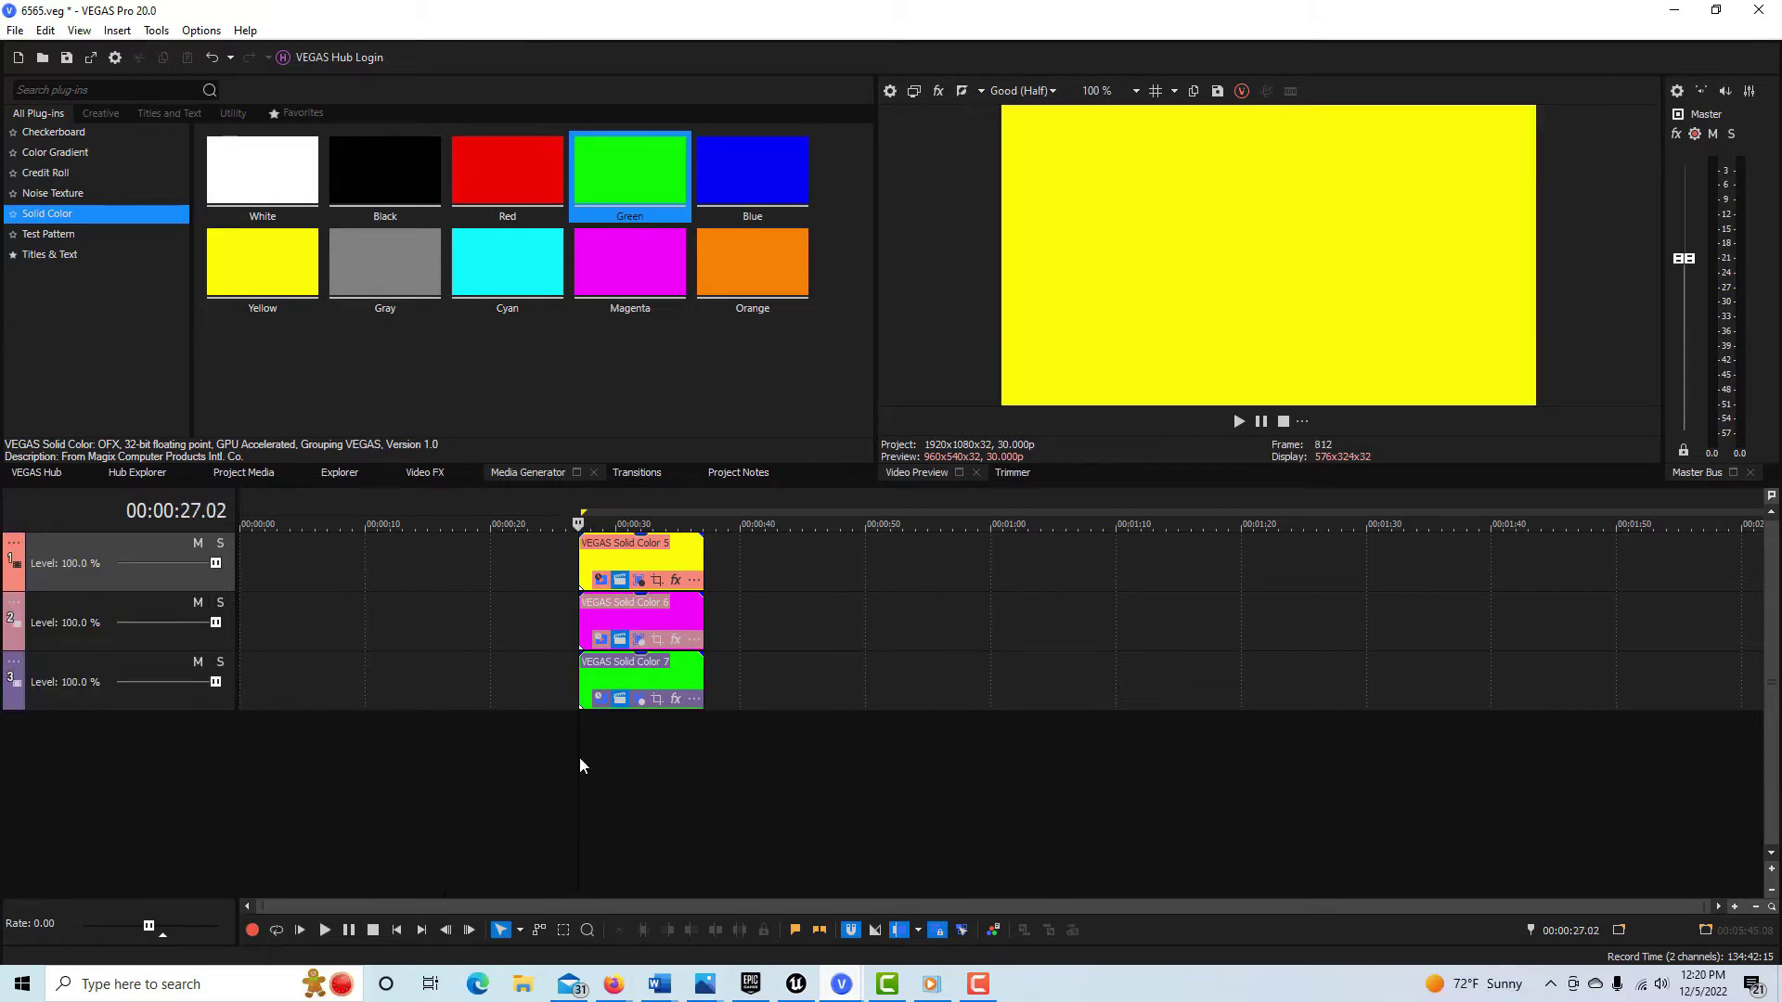
Enable Pan/Crop masking on the yellow clip and draw an ellipse near the frame centre
left_click(657, 579)
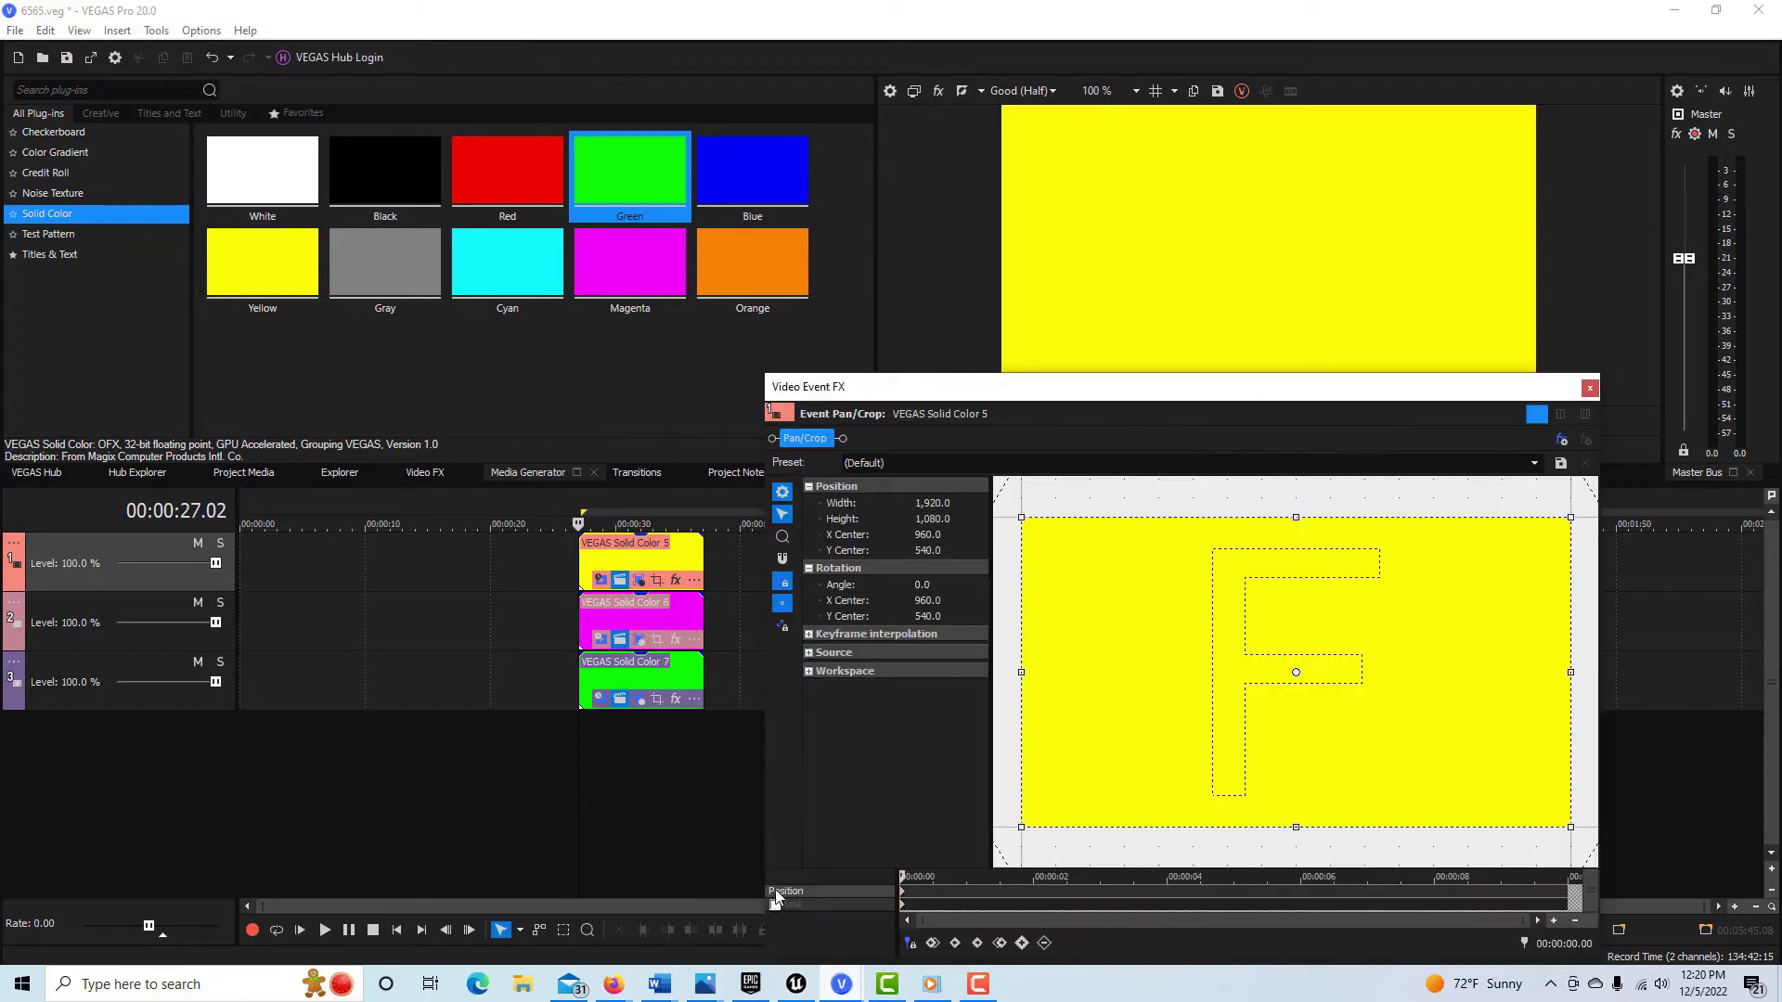
left_click(776, 905)
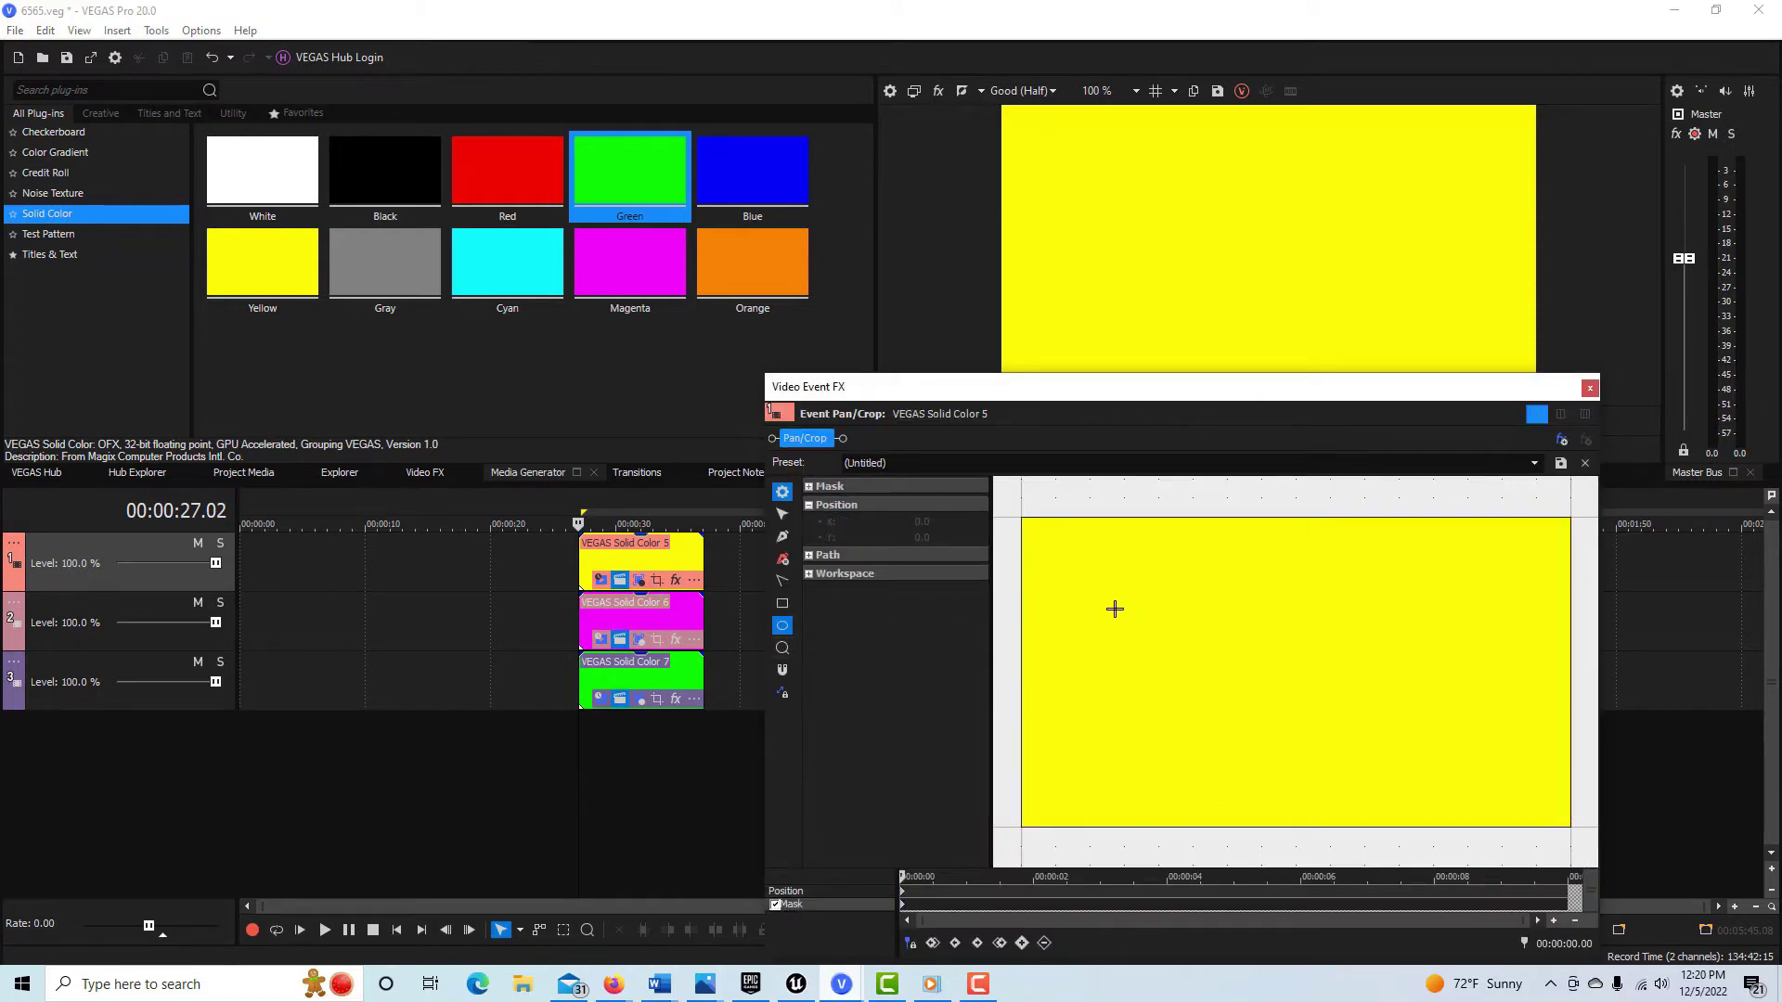
left_click_drag(1219, 611, 1373, 735)
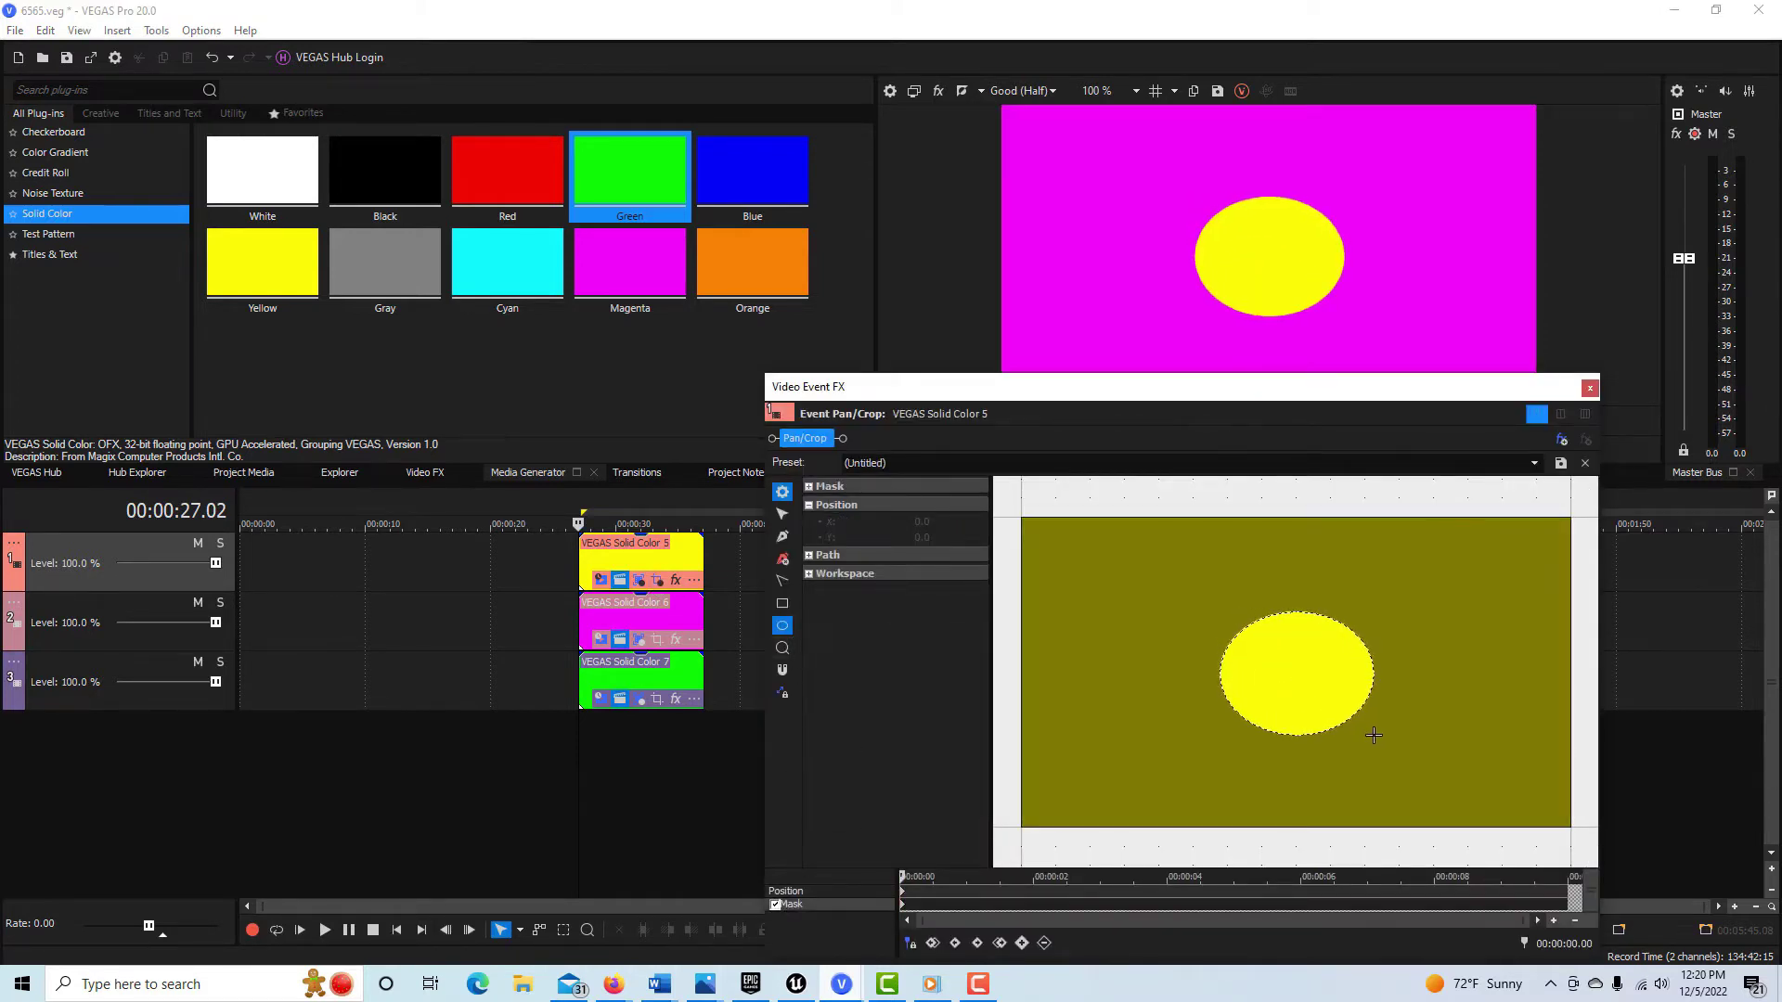
left_click_drag(1153, 386, 1088, 234)
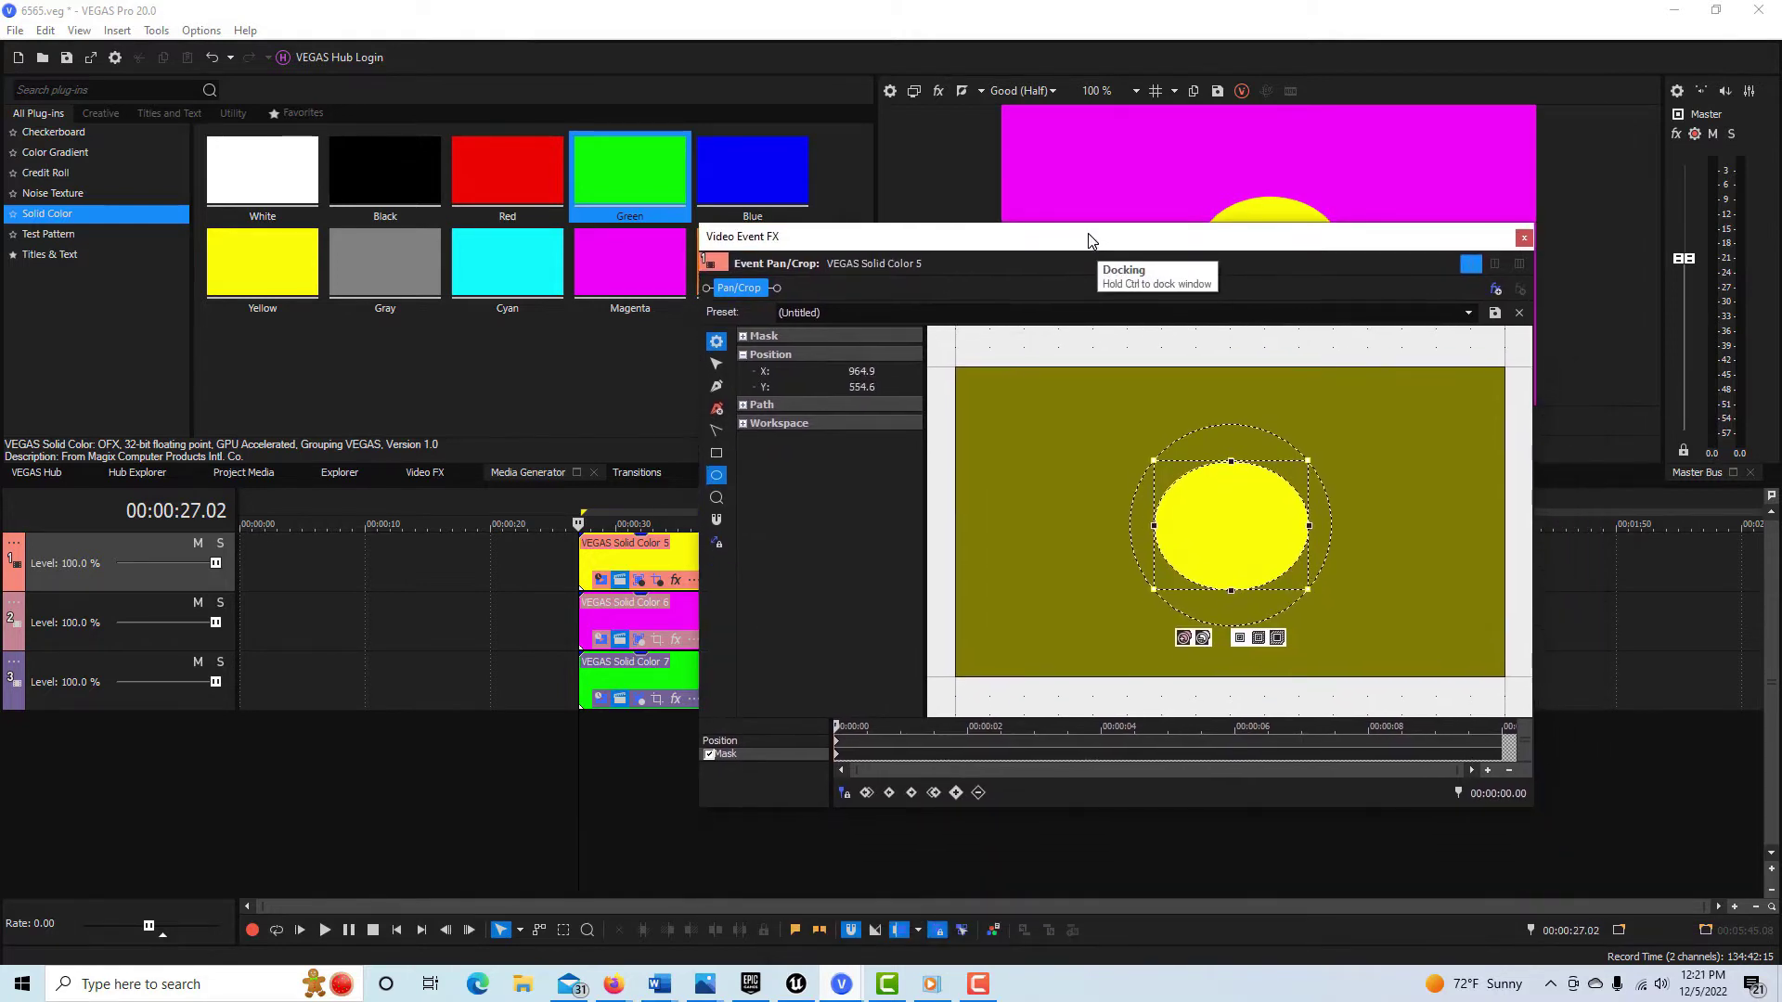
Invert the ellipse mask and move the playhead to 00:00:31.07
left_click(1202, 639)
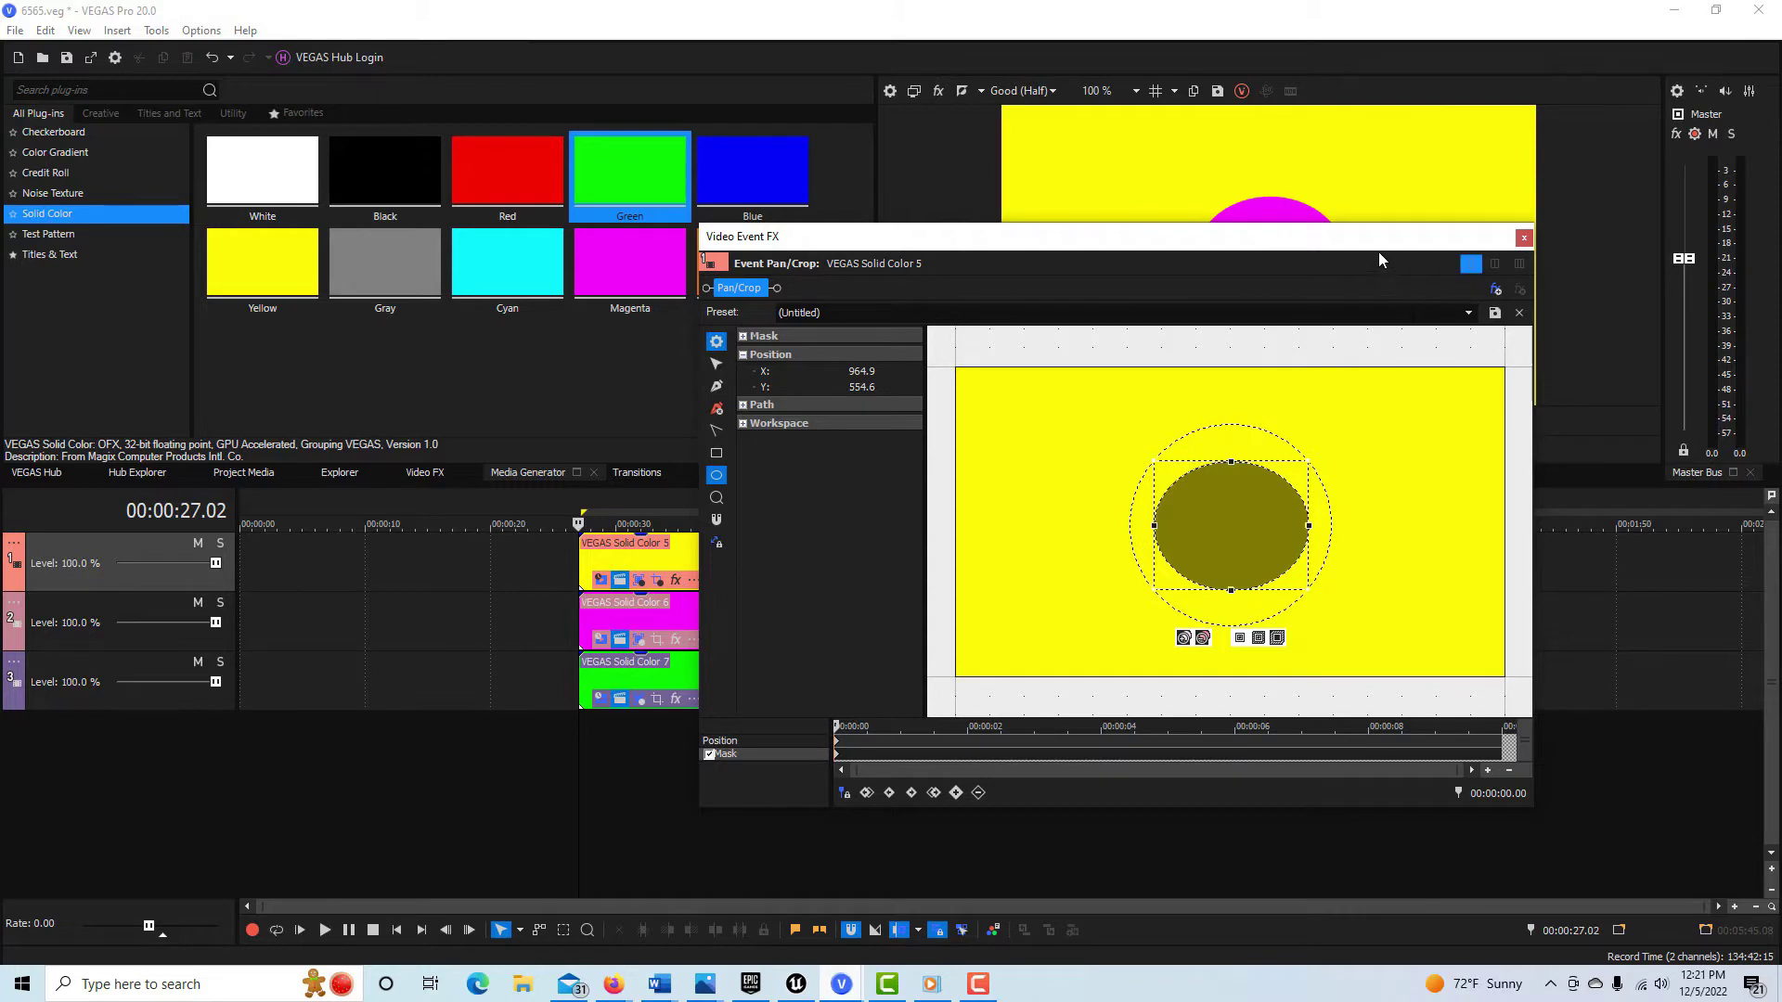
left_click_drag(1366, 246, 1516, 387)
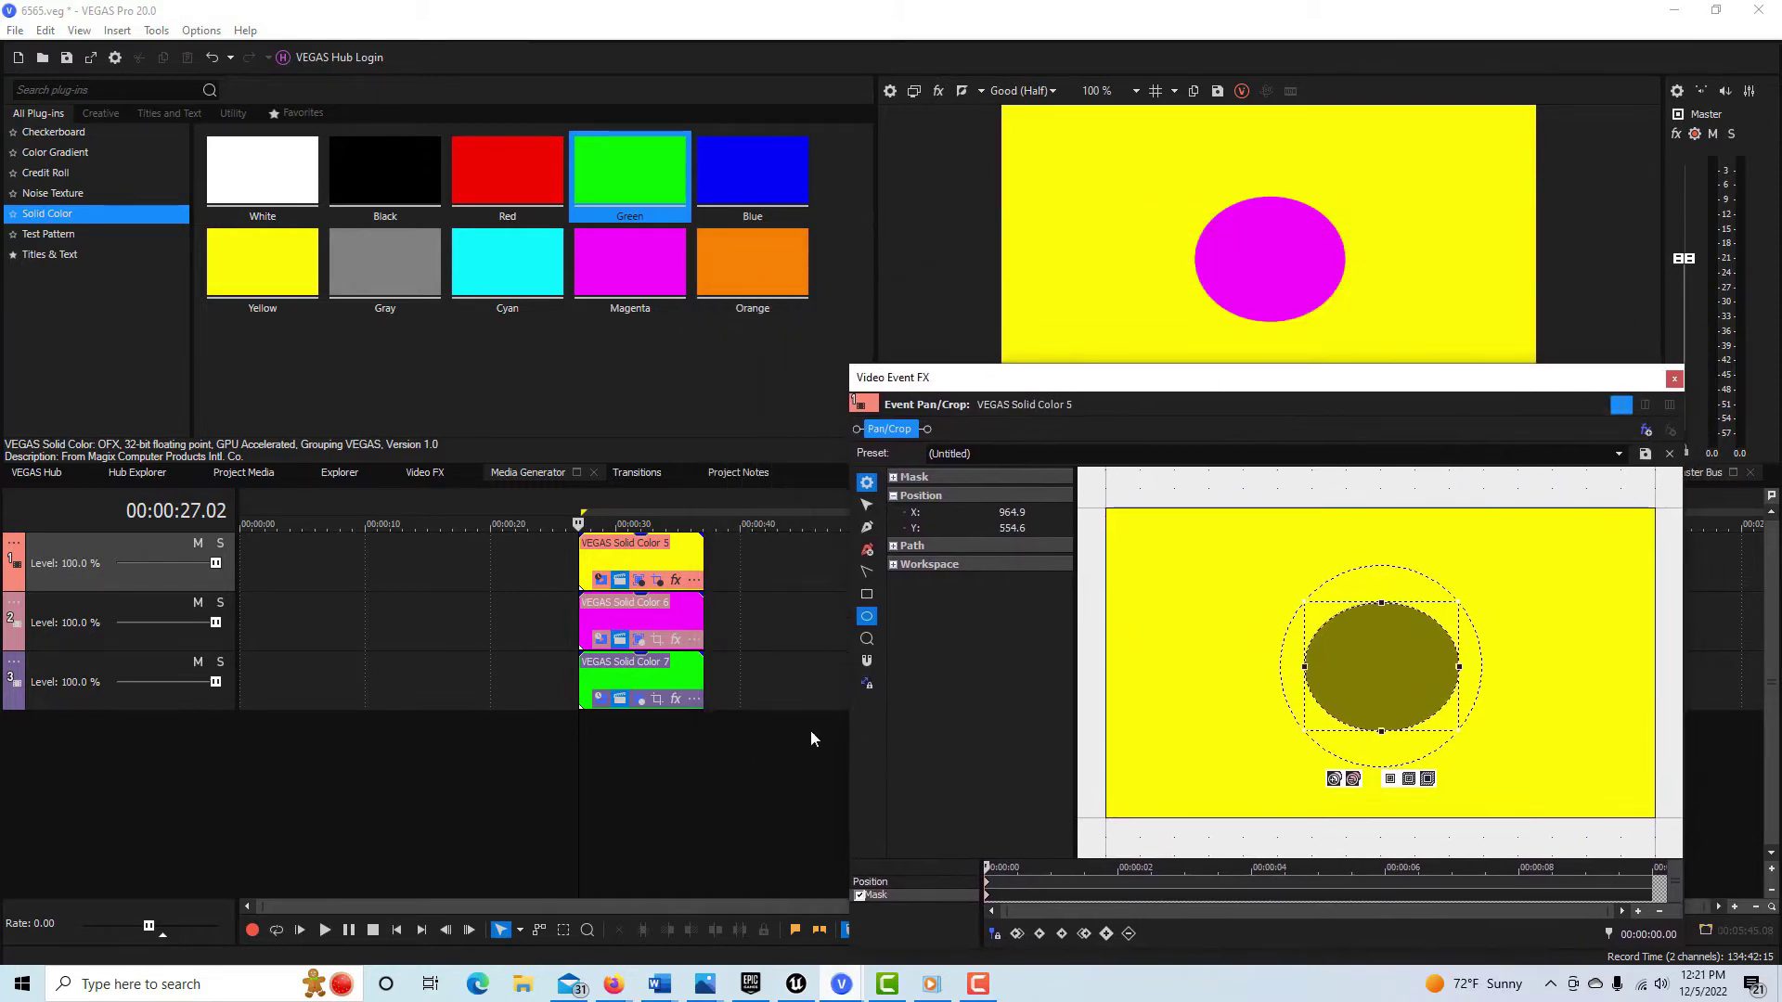
left_click(631, 811)
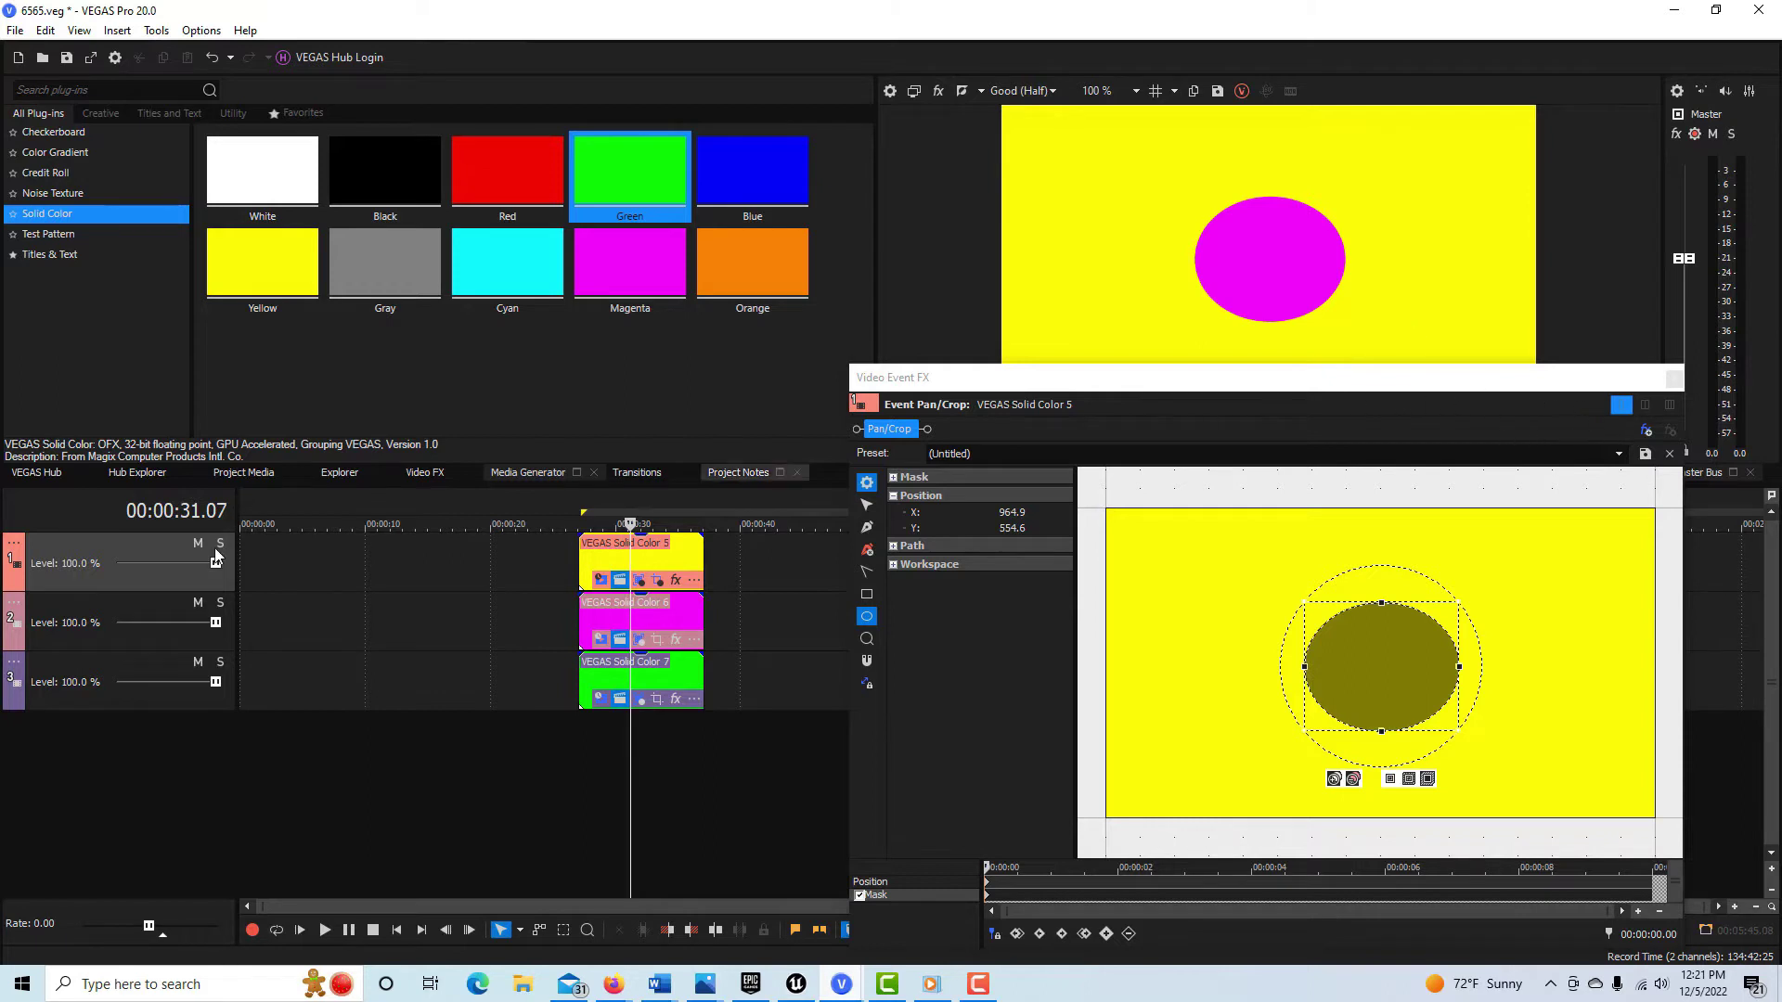
Set track 1's compositing mode to Multiply (Mask) and move the effects window aside
left_click(9, 548)
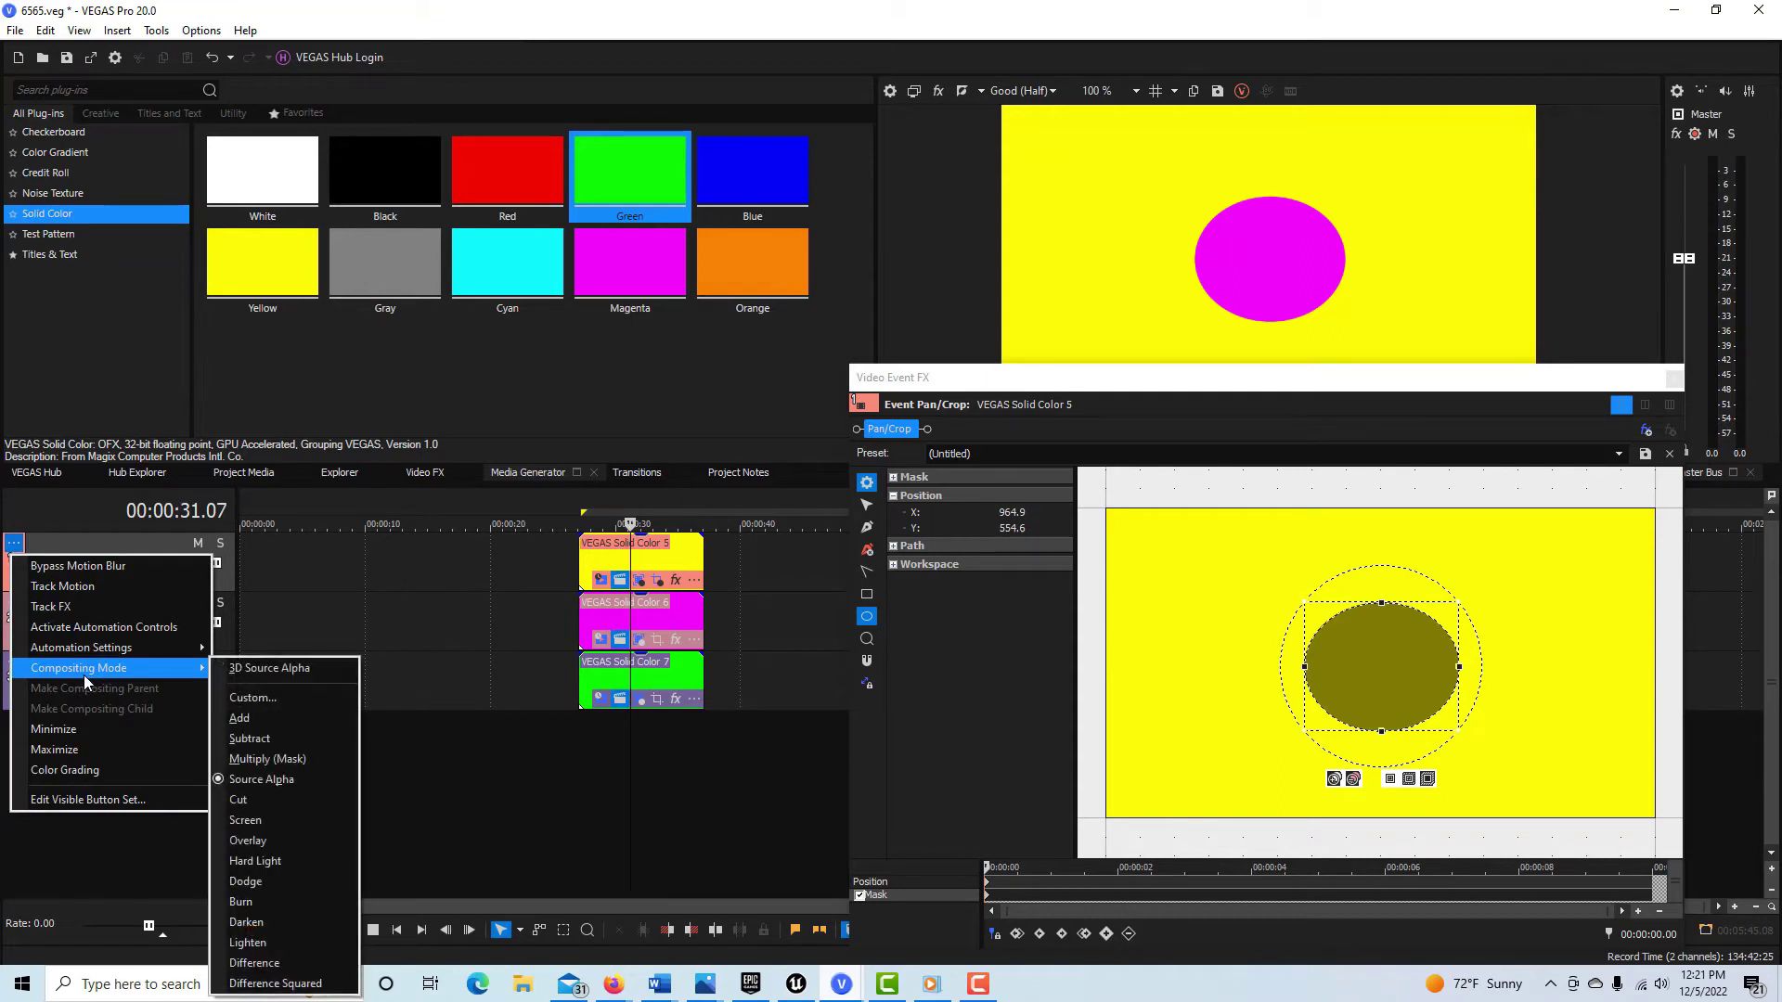
left_click(284, 760)
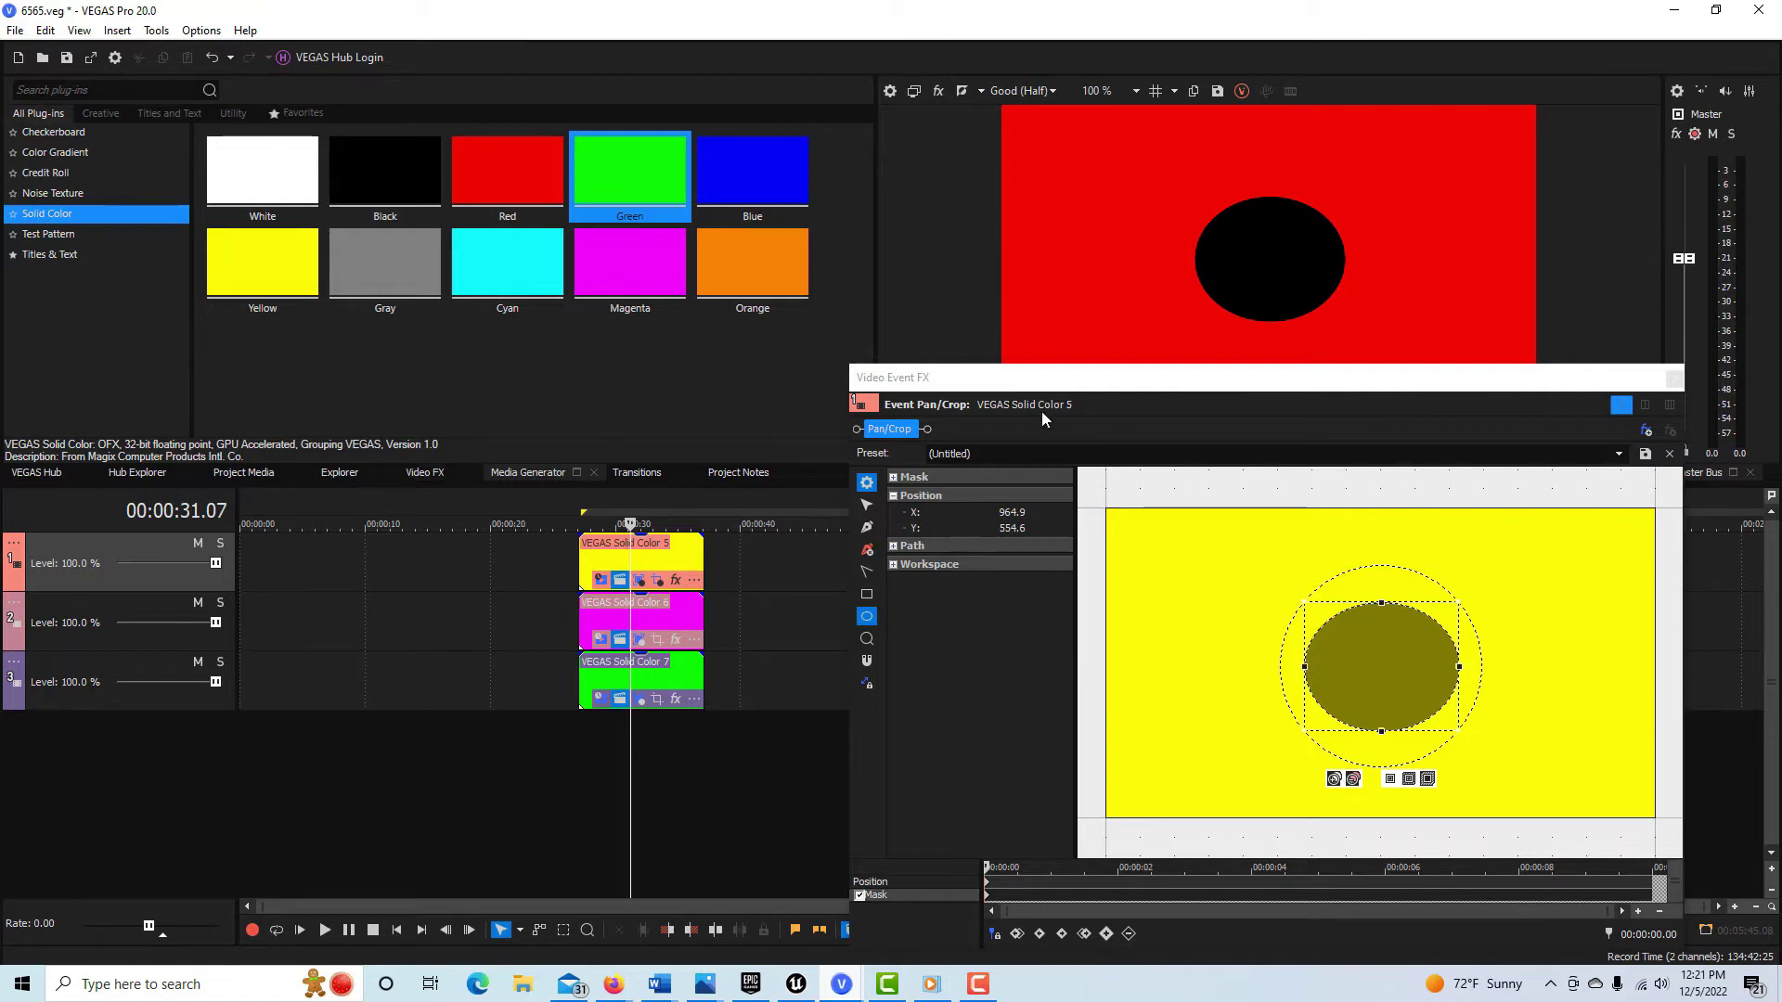
left_click_drag(1040, 383, 1121, 466)
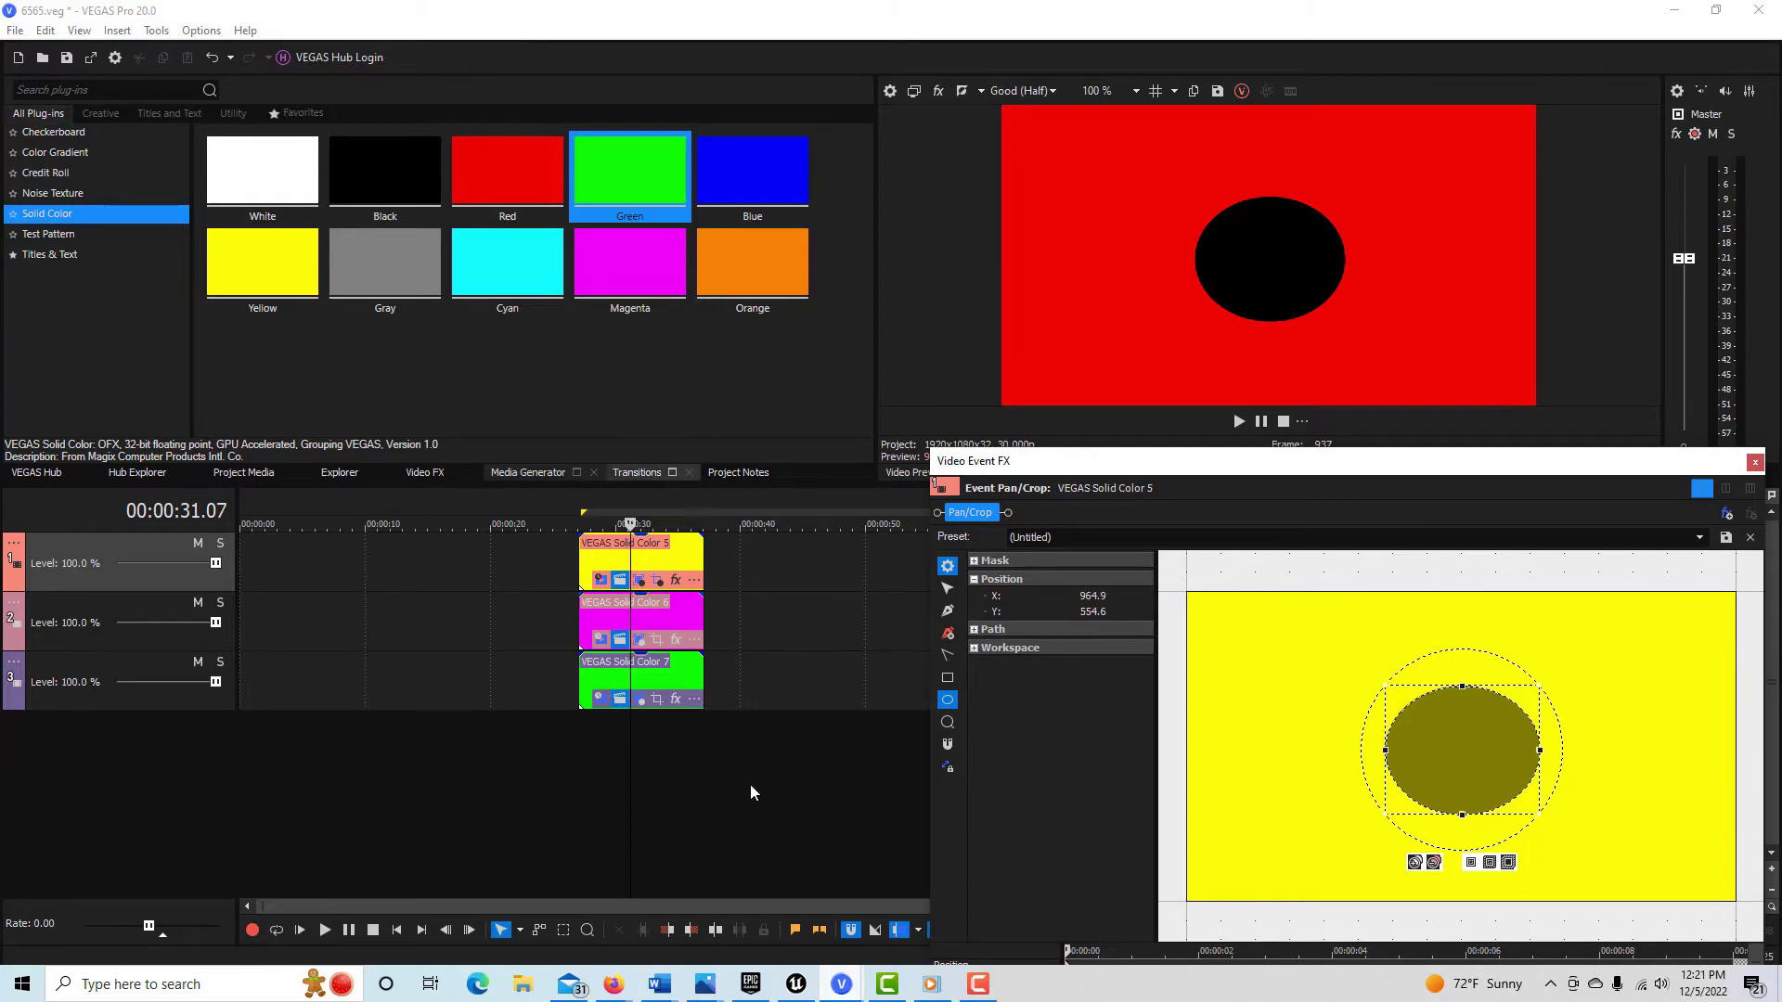
mouse_move(870, 998)
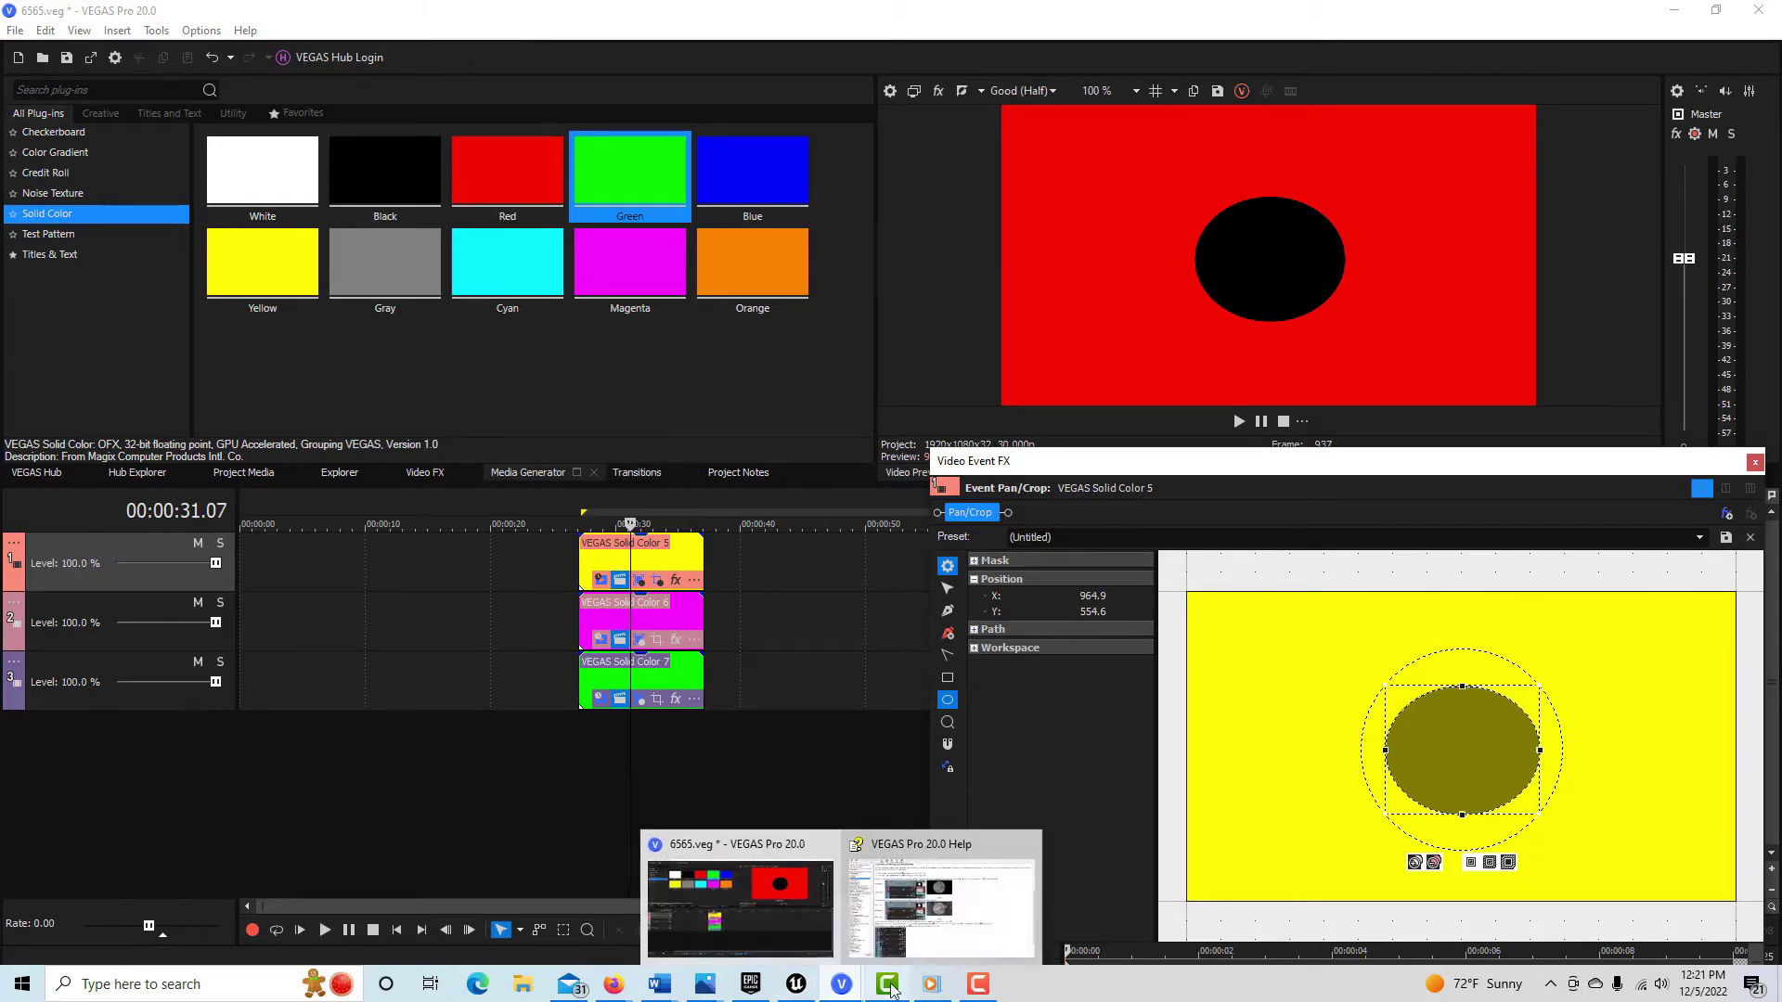
Read the Help section 'Learning more about compositing modes and transparency', then return to the project
mouse_move(932, 984)
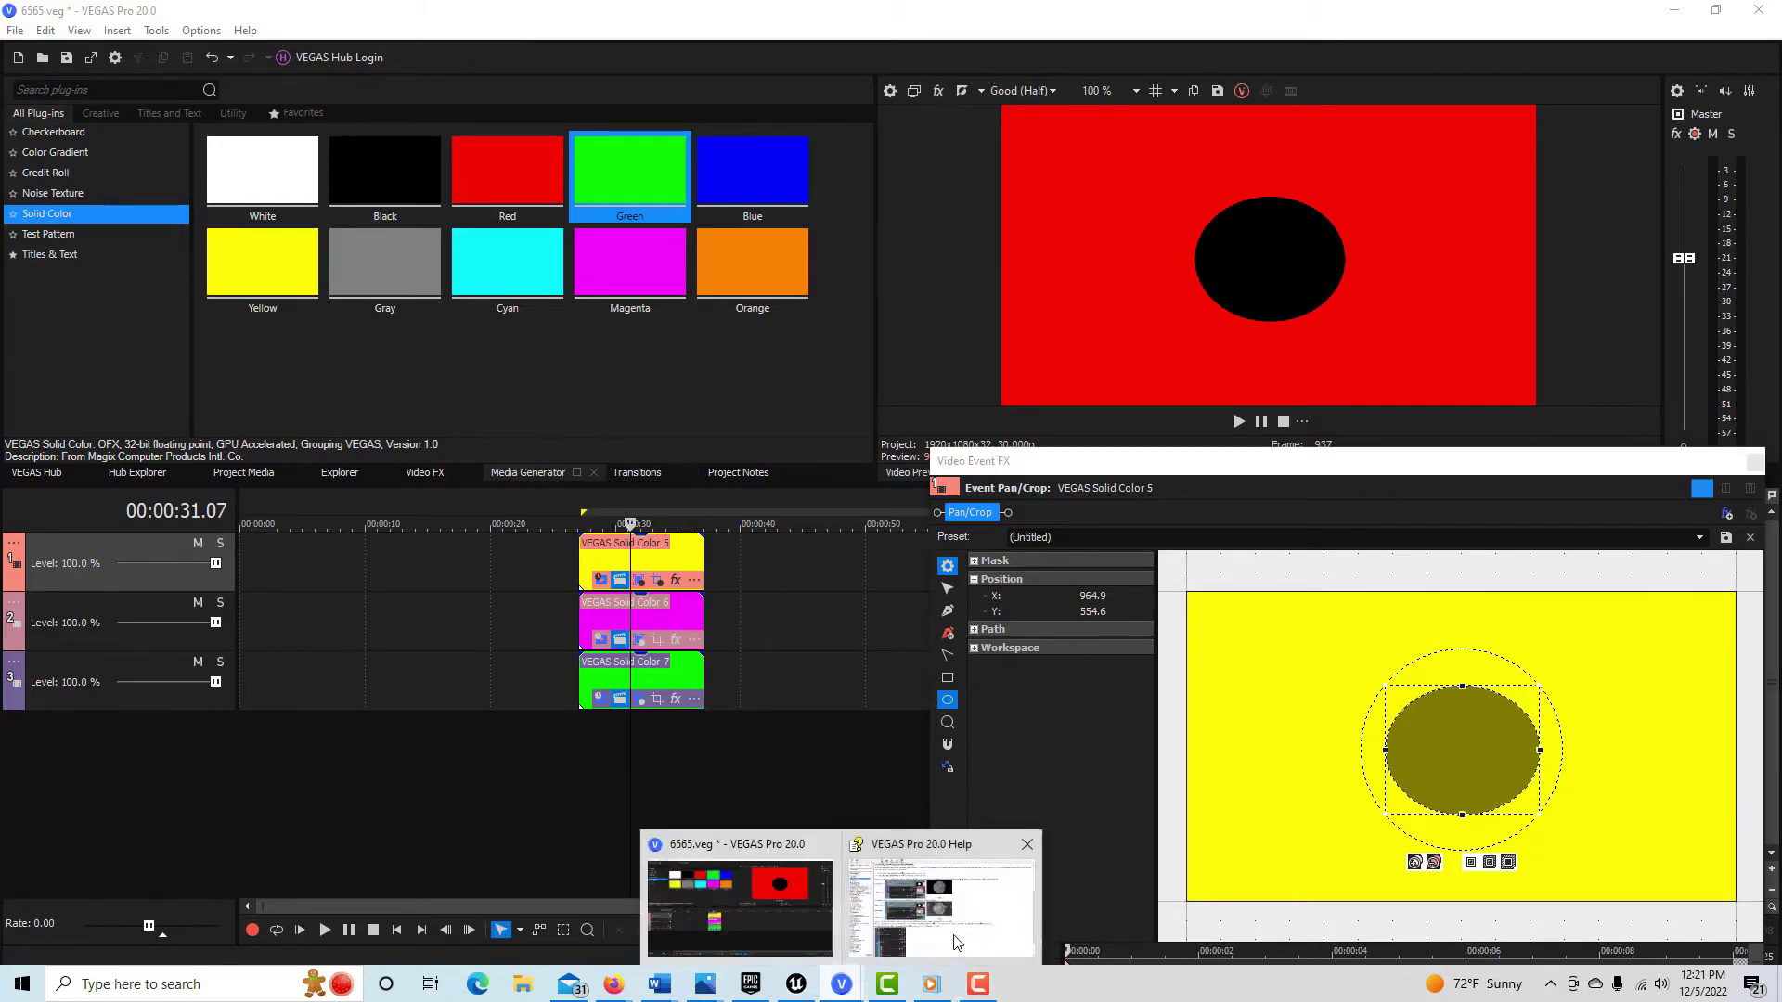
left_click(892, 831)
scroll(816, 749, "down", 4)
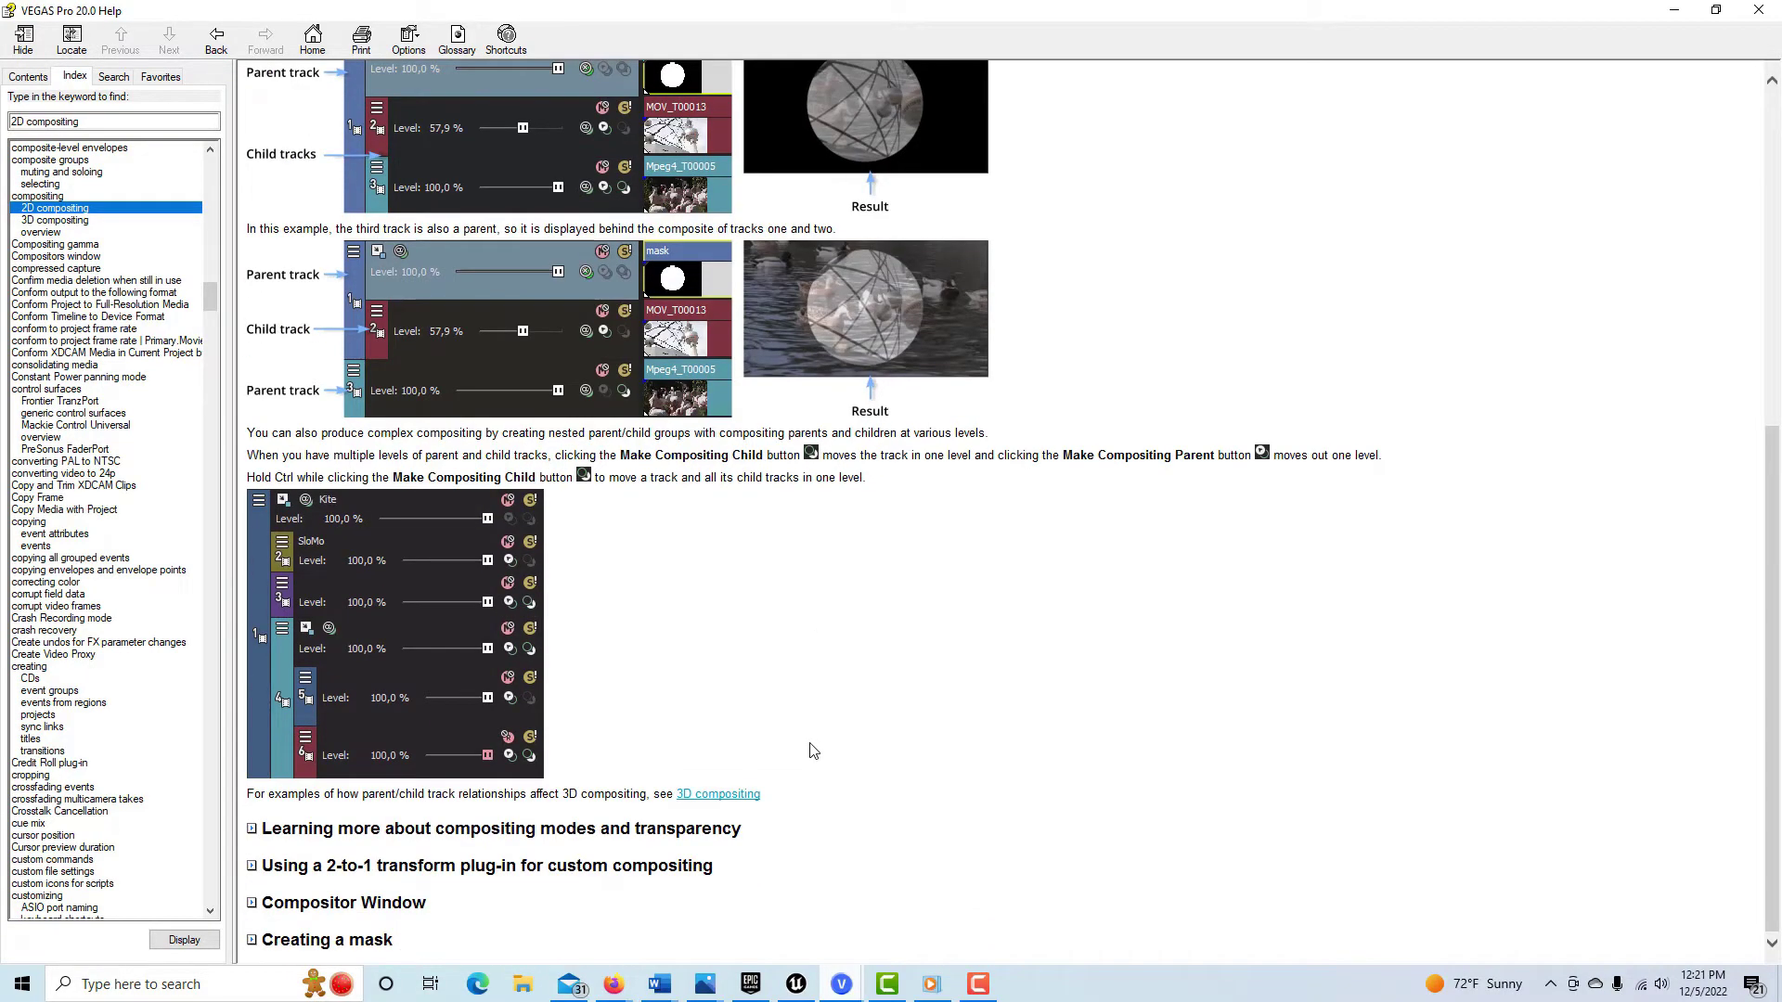
left_click(657, 828)
scroll(757, 751, "down", 10)
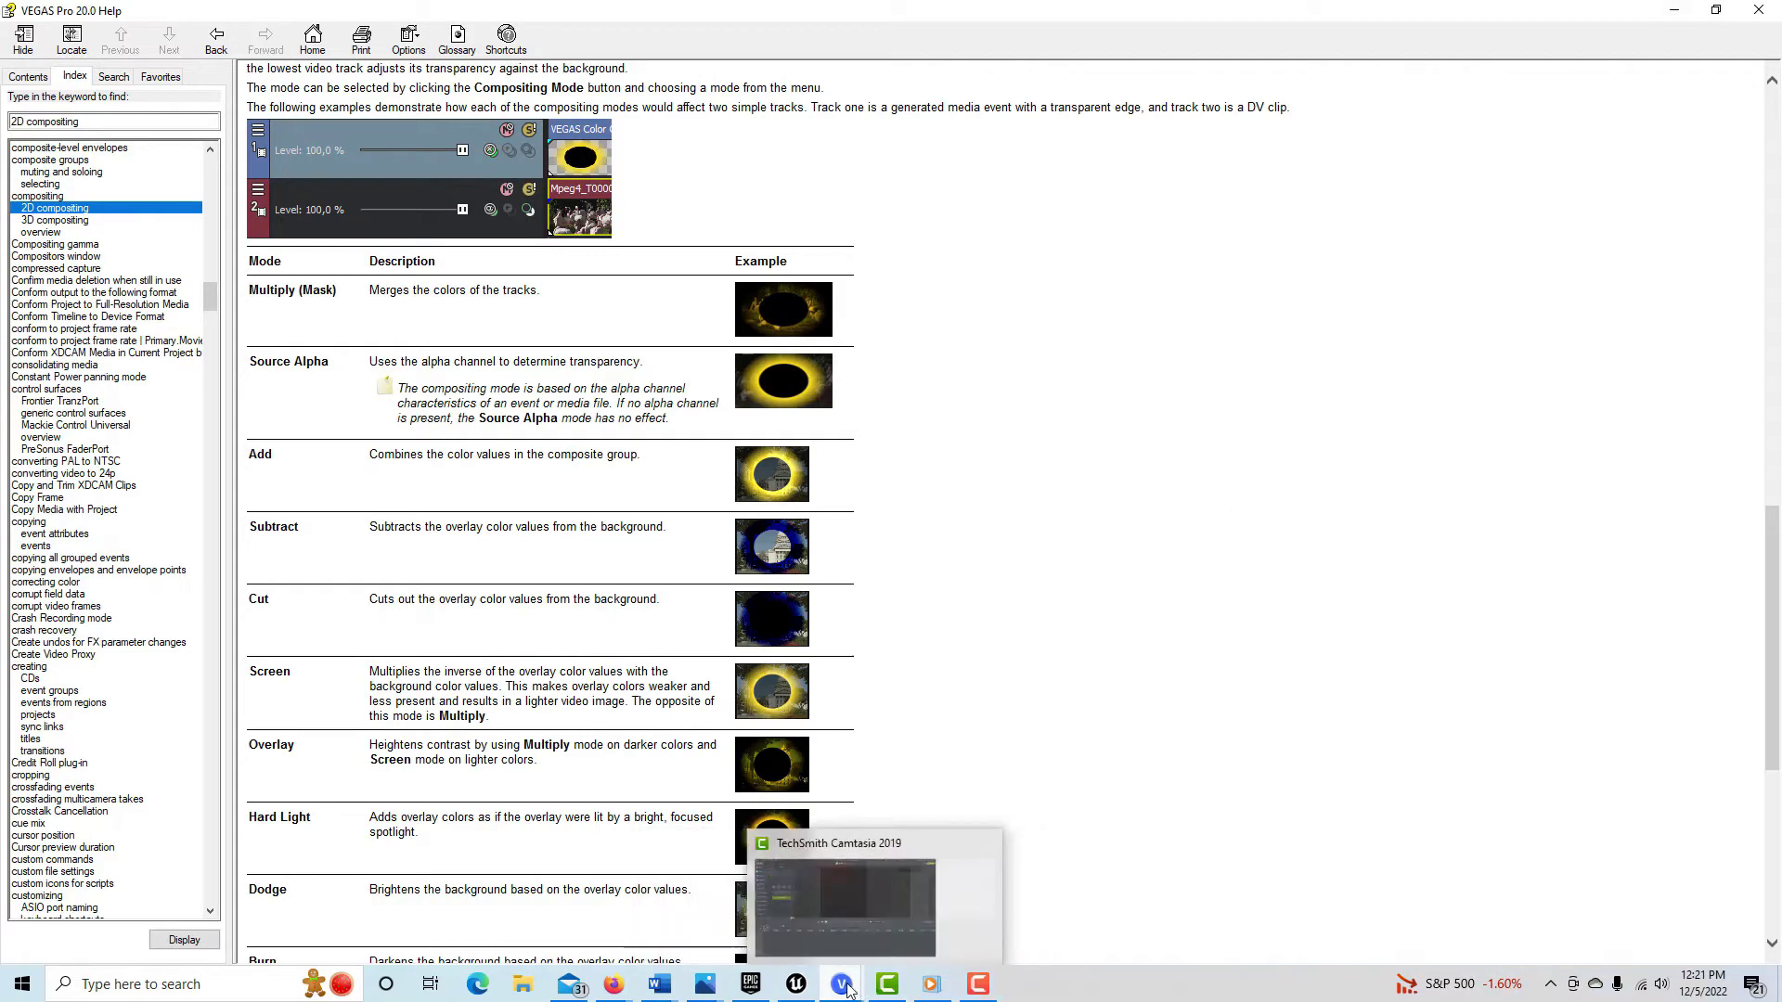
left_click(800, 919)
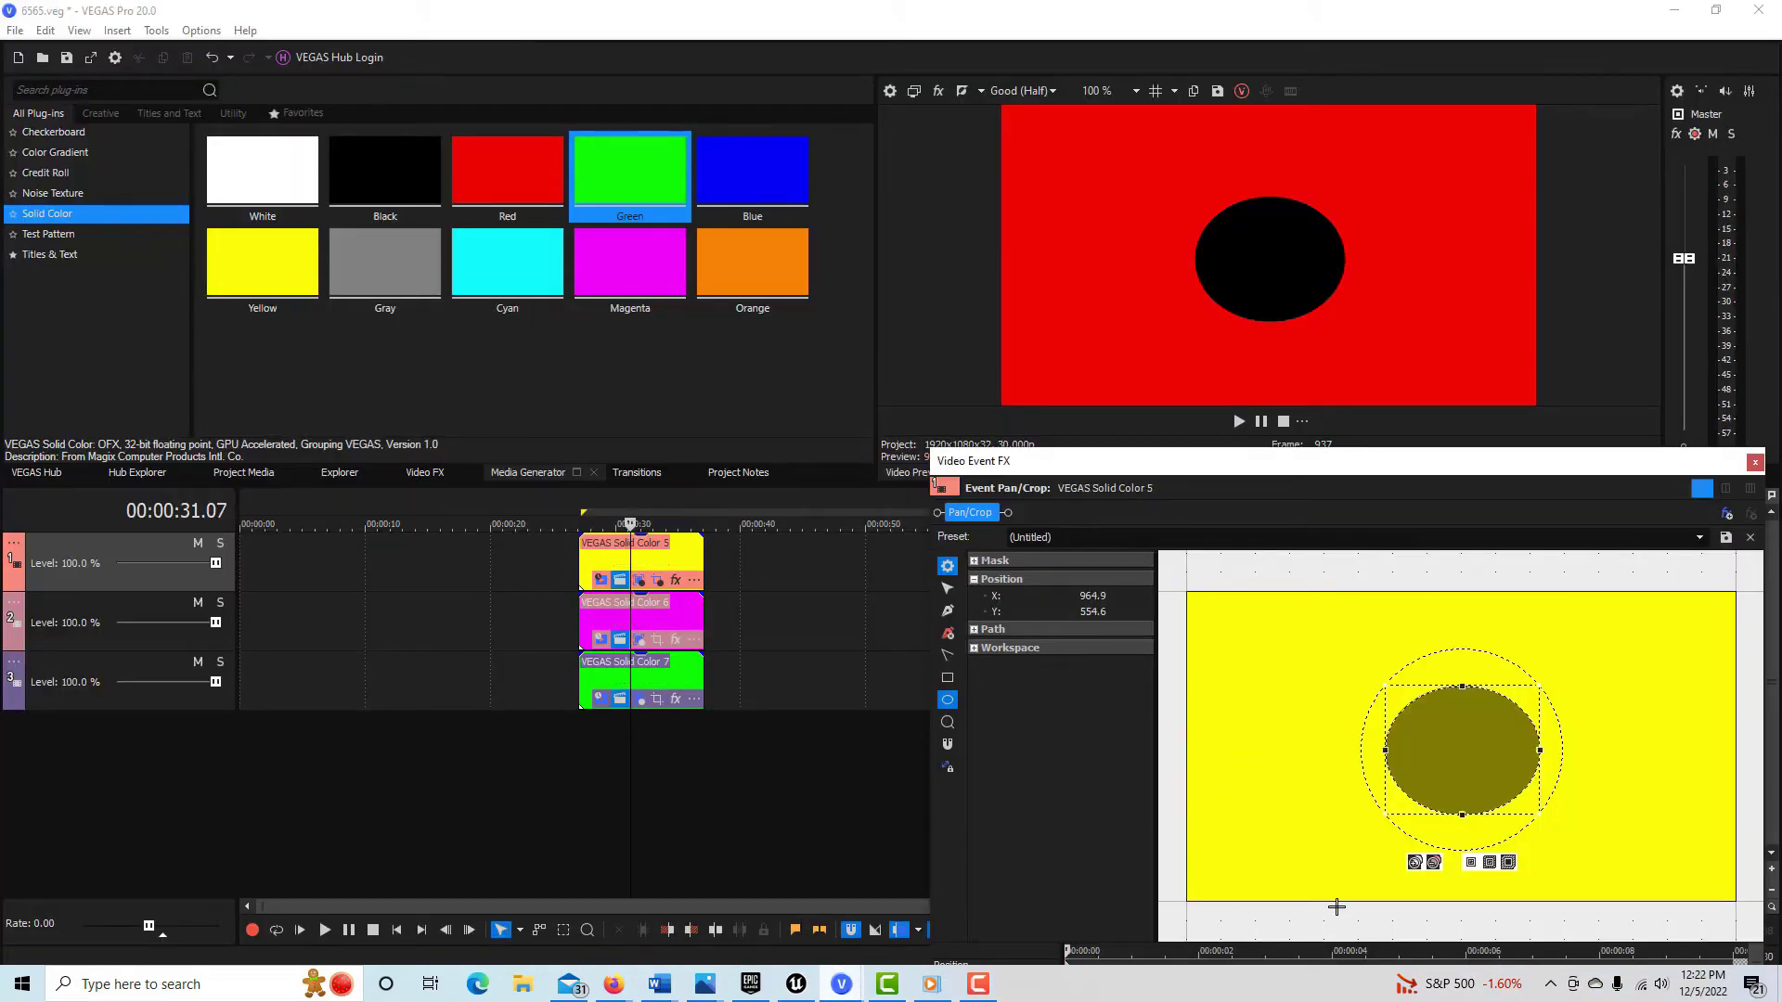
Switch the Pan/Crop mask to Positive so the ellipse interior is kept
left_click(1415, 864)
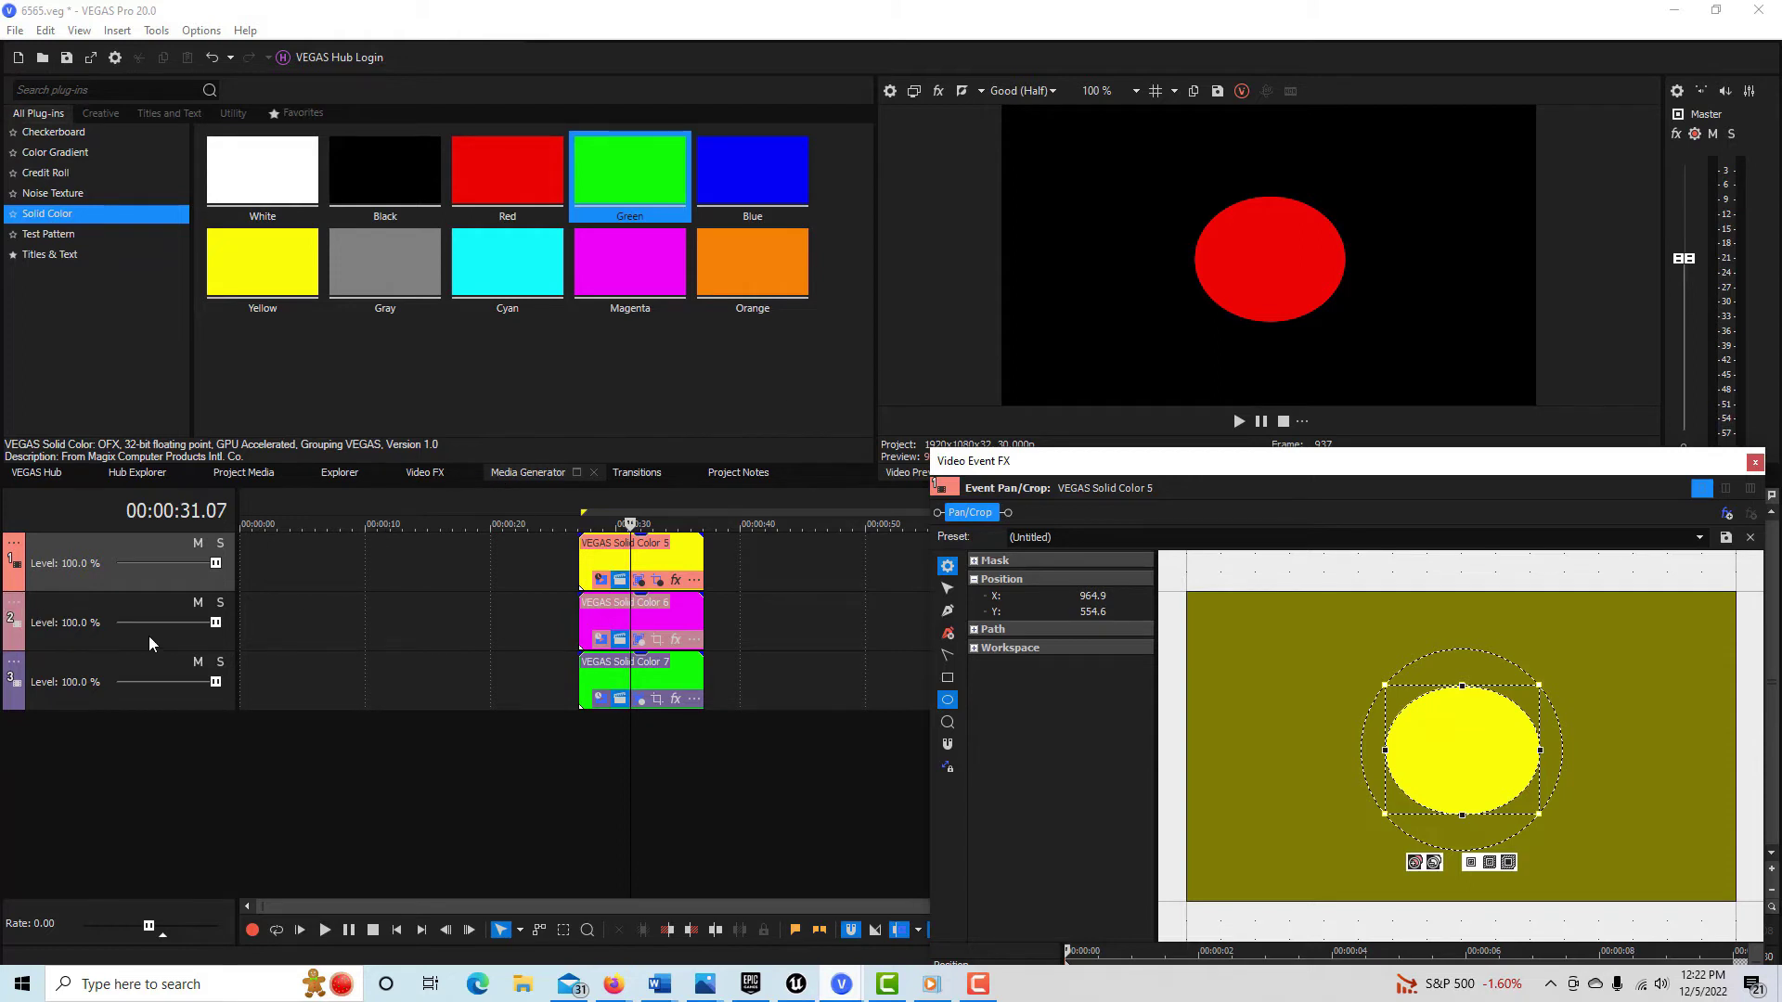
Make tracks 2 and 3 compositing children of track 1 and return the playhead to 00:00:27.02
left_click(14, 605)
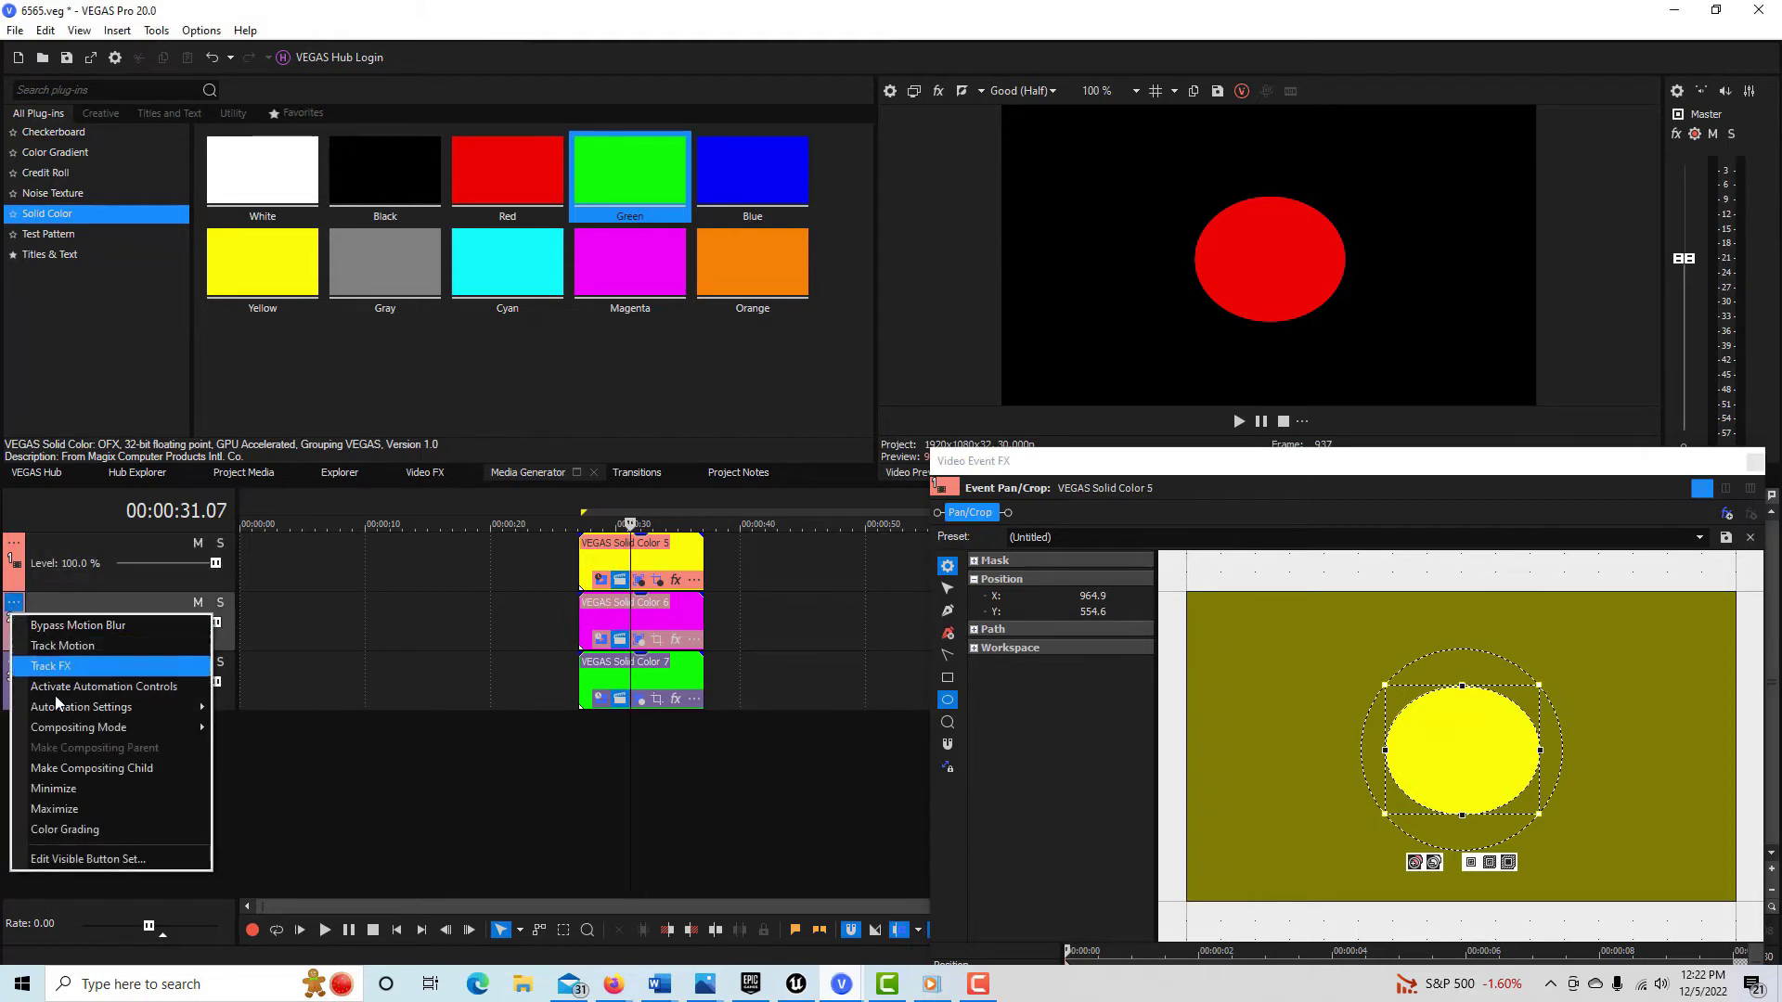
left_click(66, 760)
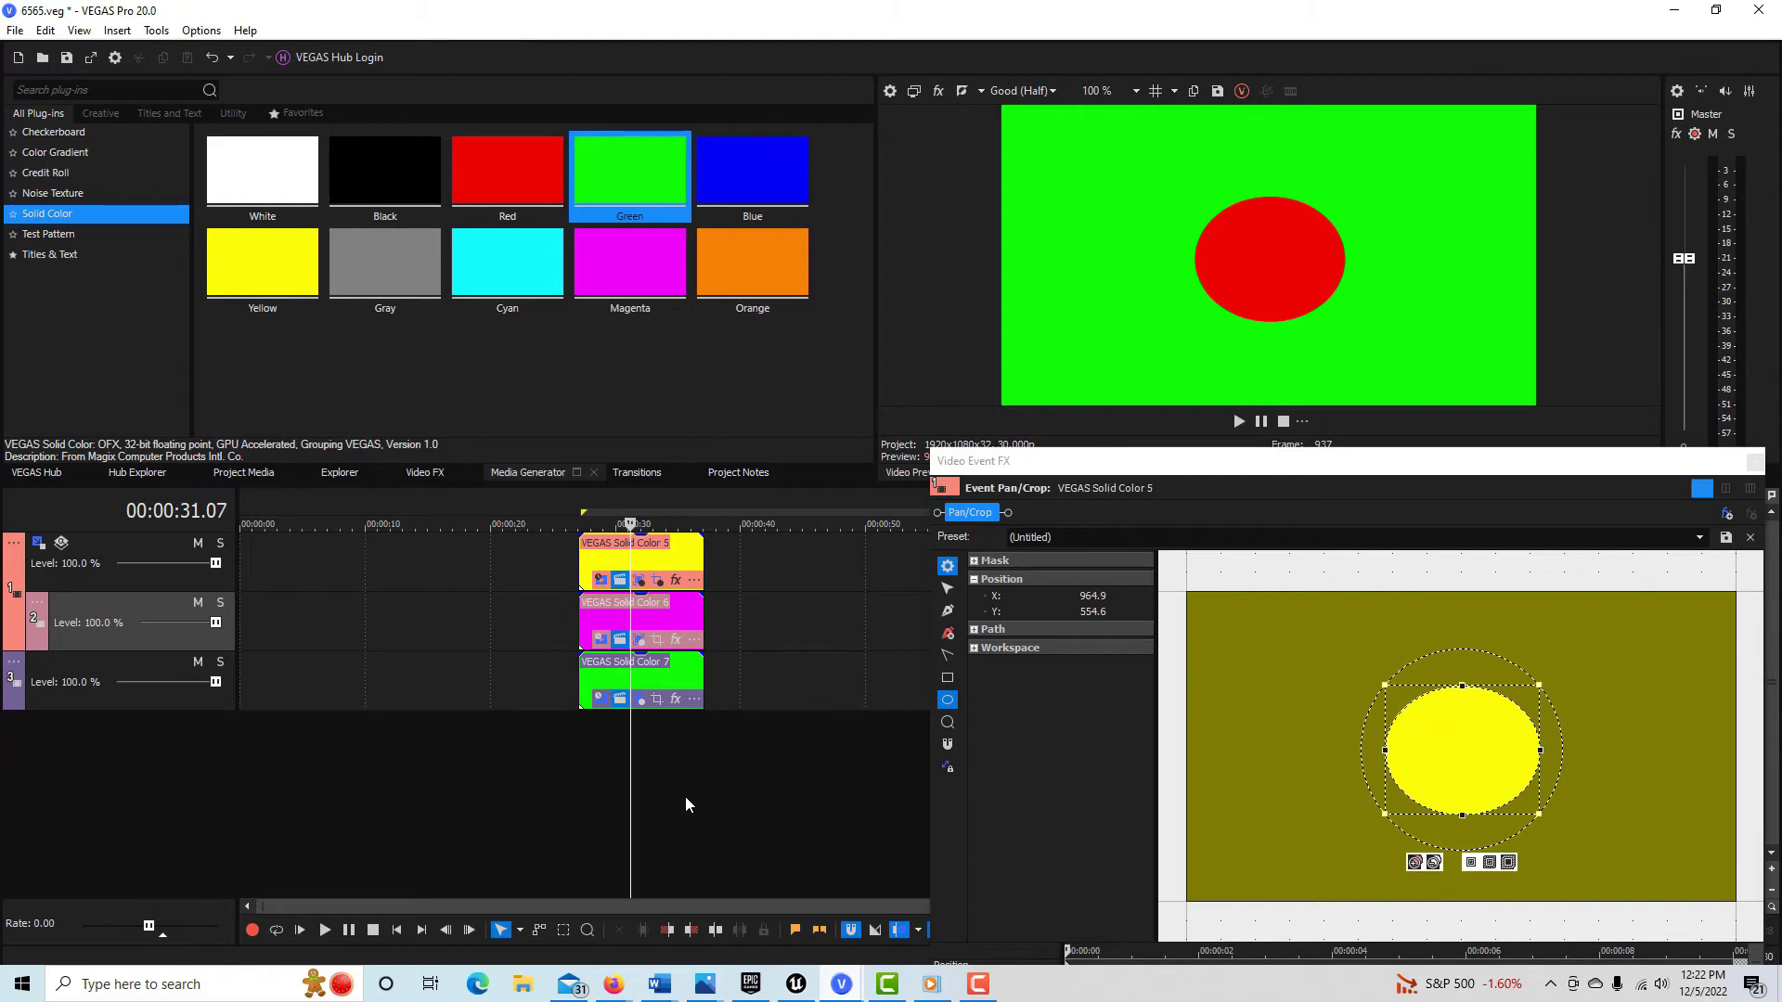
left_click(13, 664)
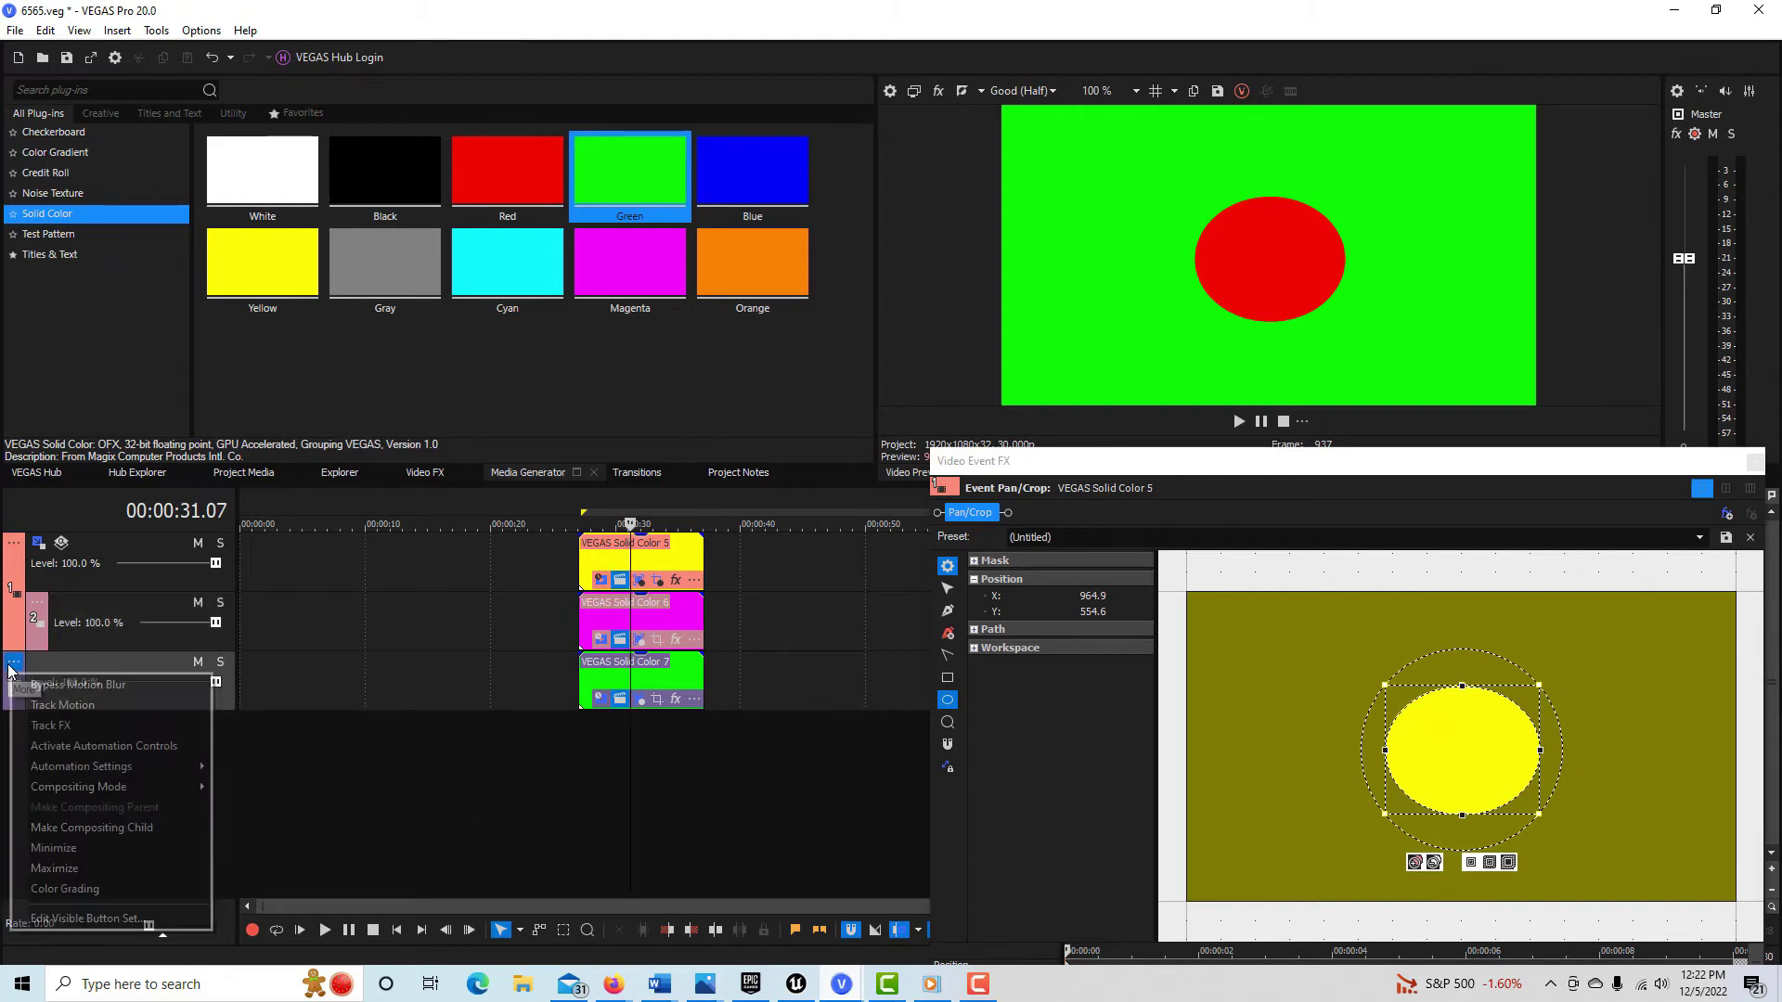
left_click(109, 827)
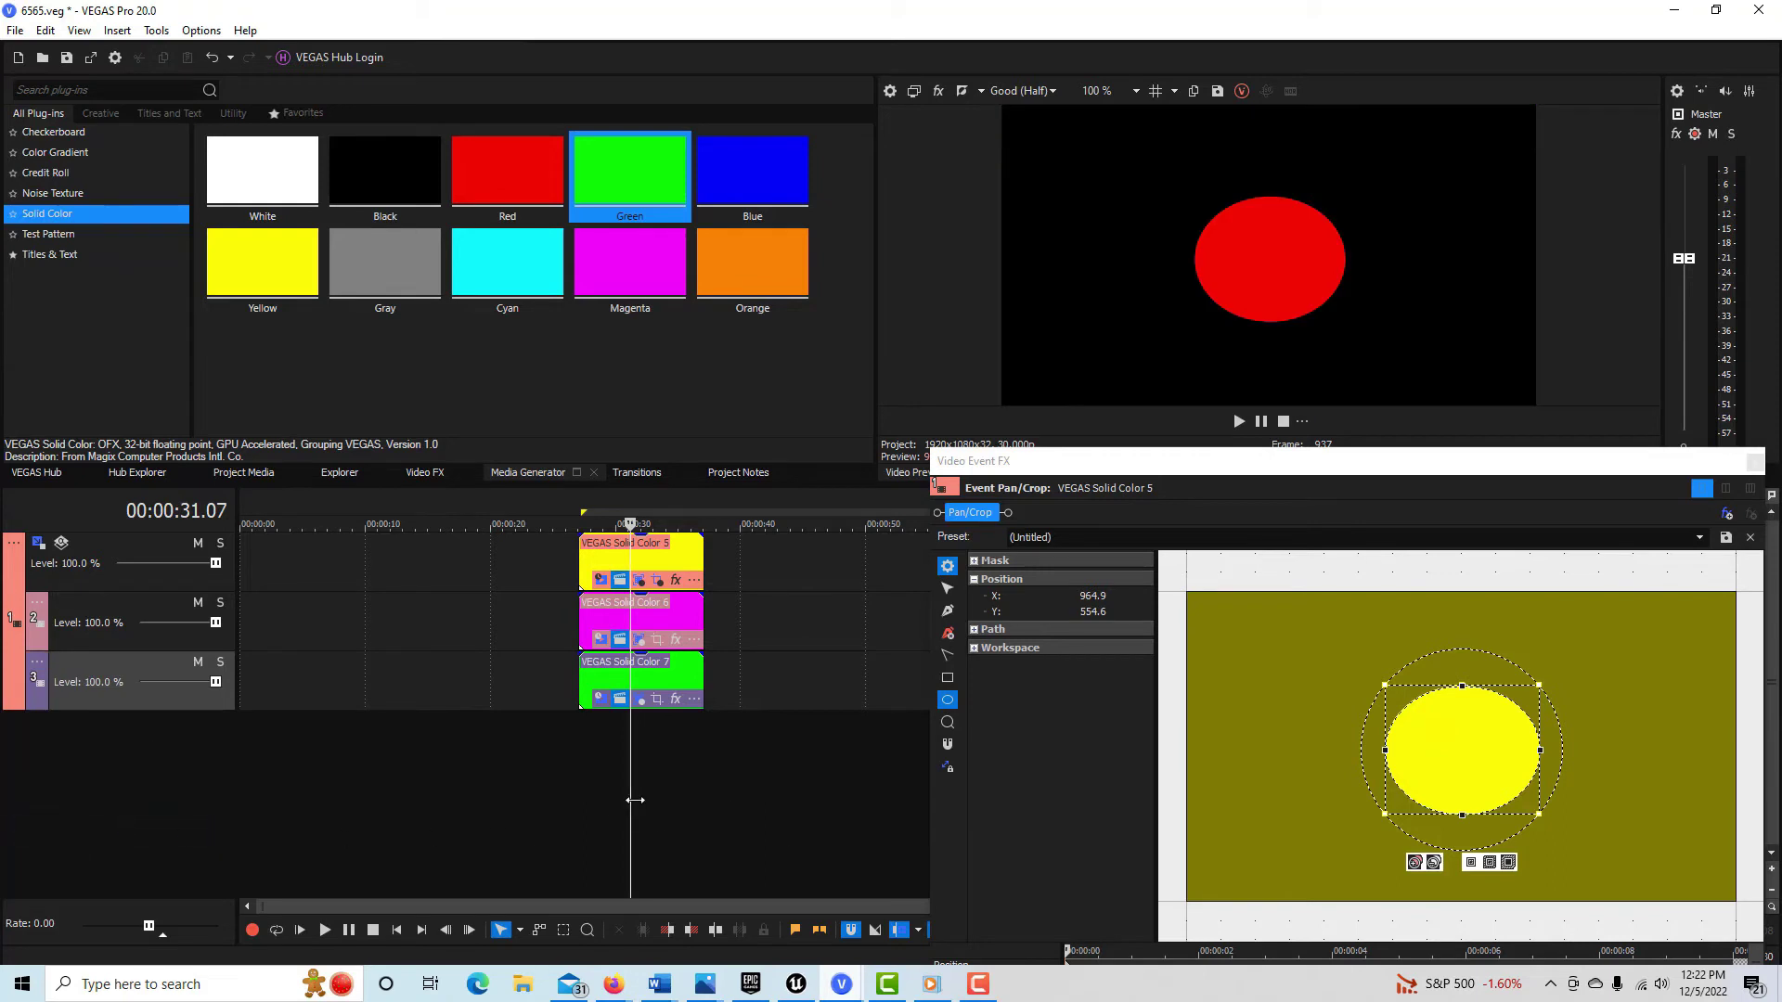
left_click(581, 812)
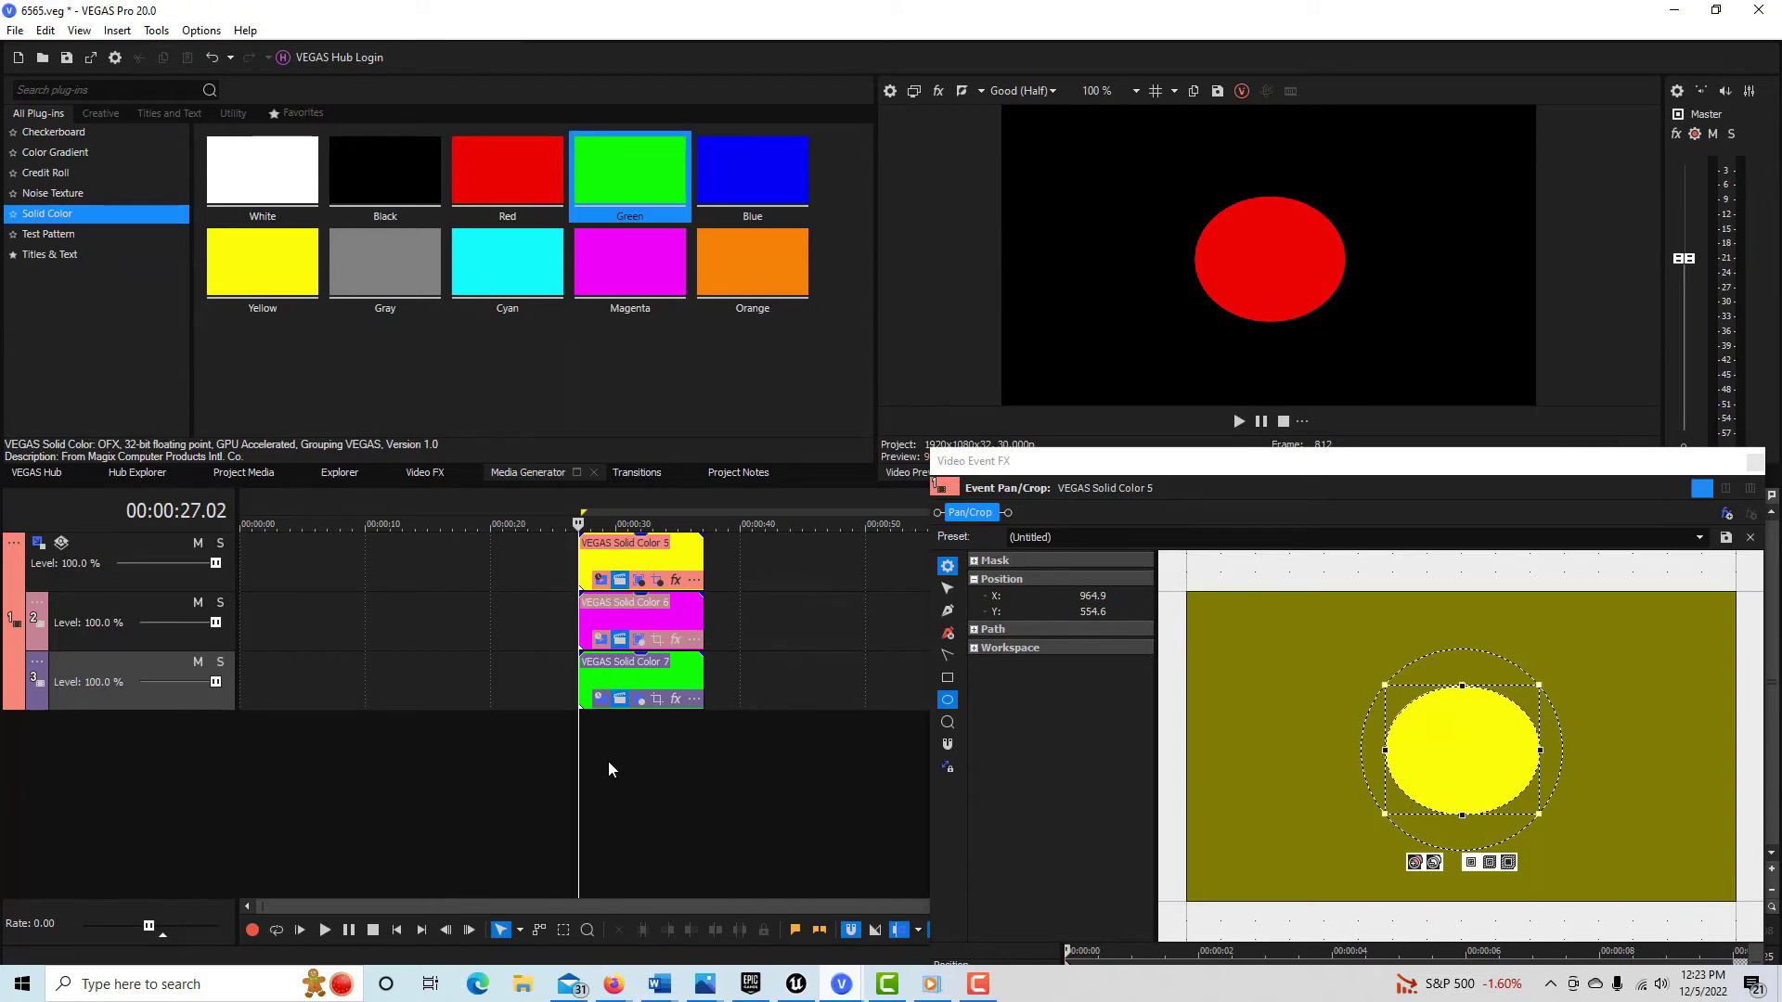
Add a bottom video track holding a Blue solid-color event aligned with the other clips
key("ctrl+shift+q")
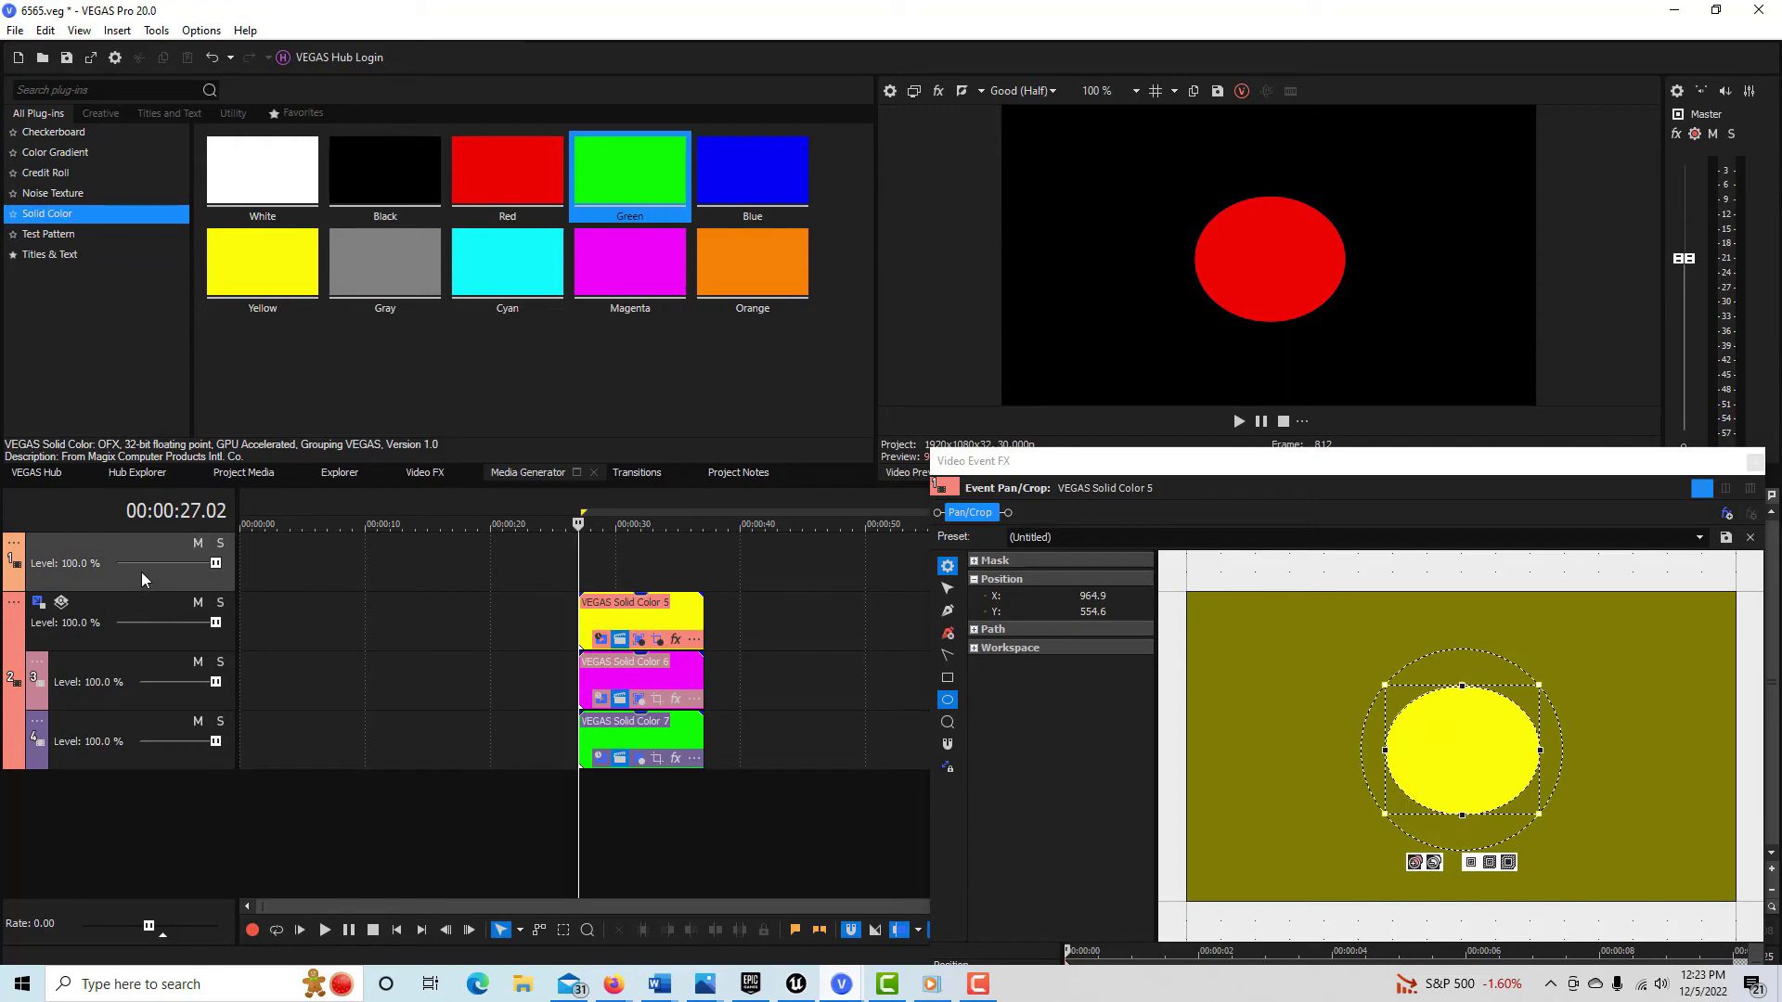
left_click_drag(142, 579, 150, 784)
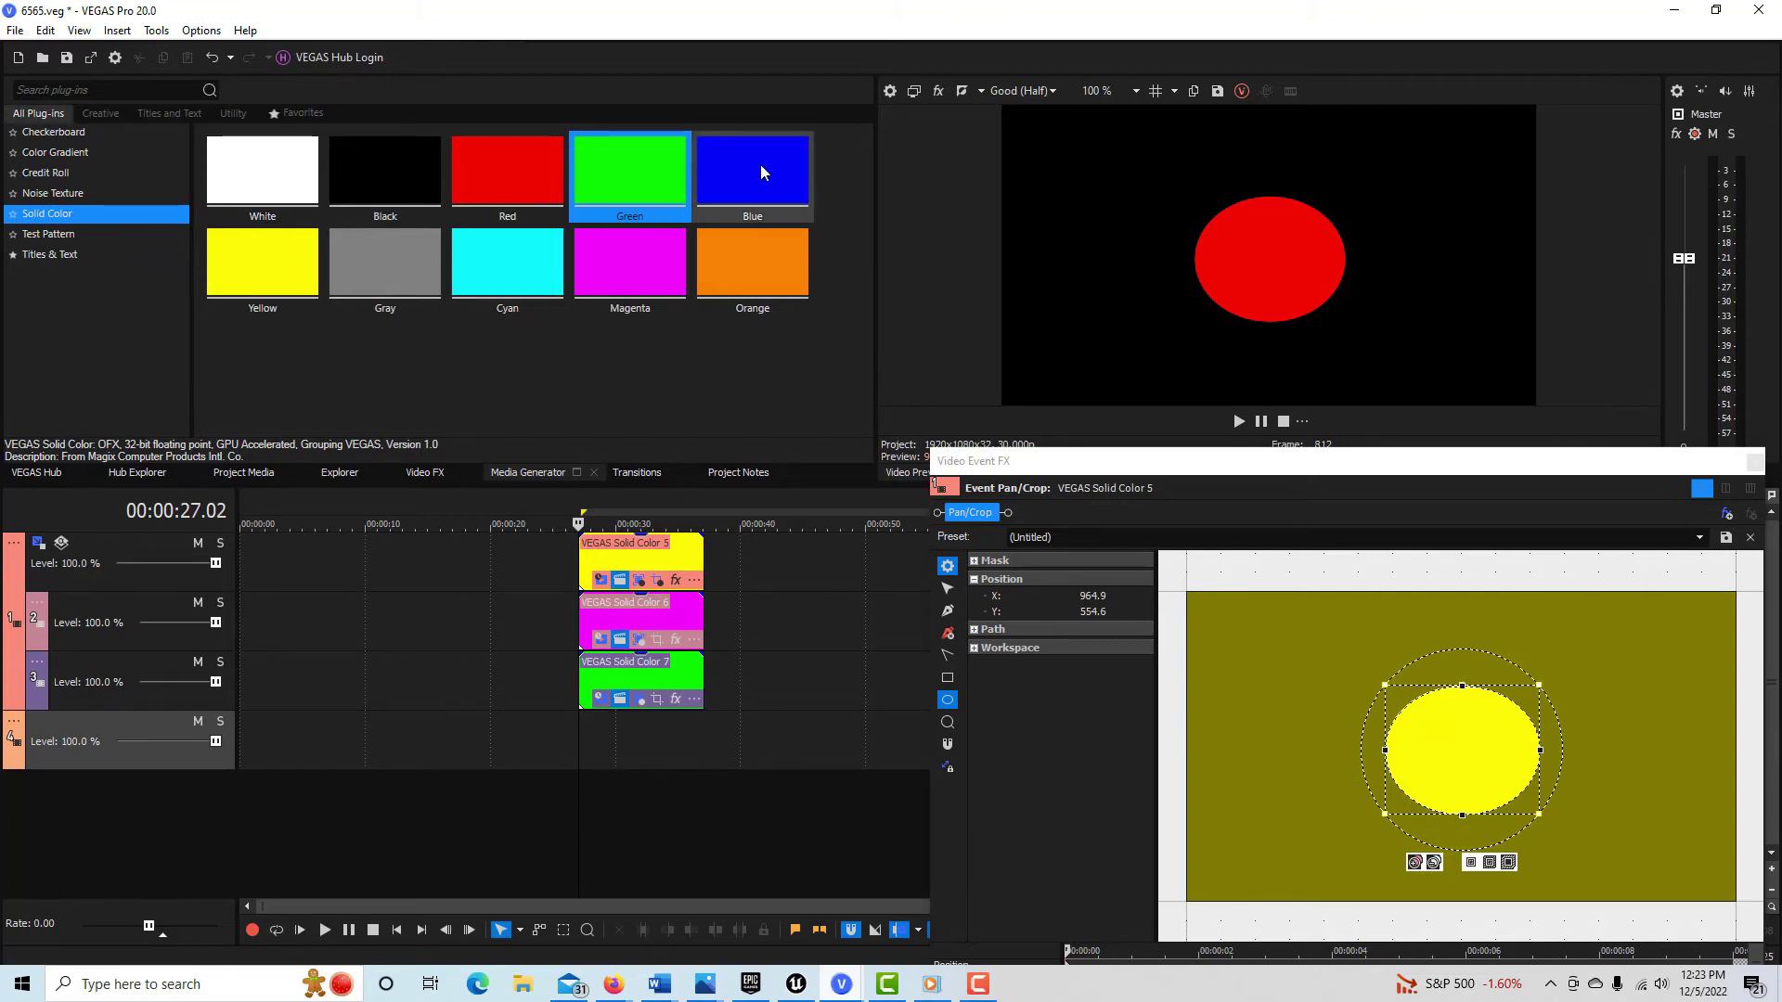
left_click_drag(760, 172, 716, 736)
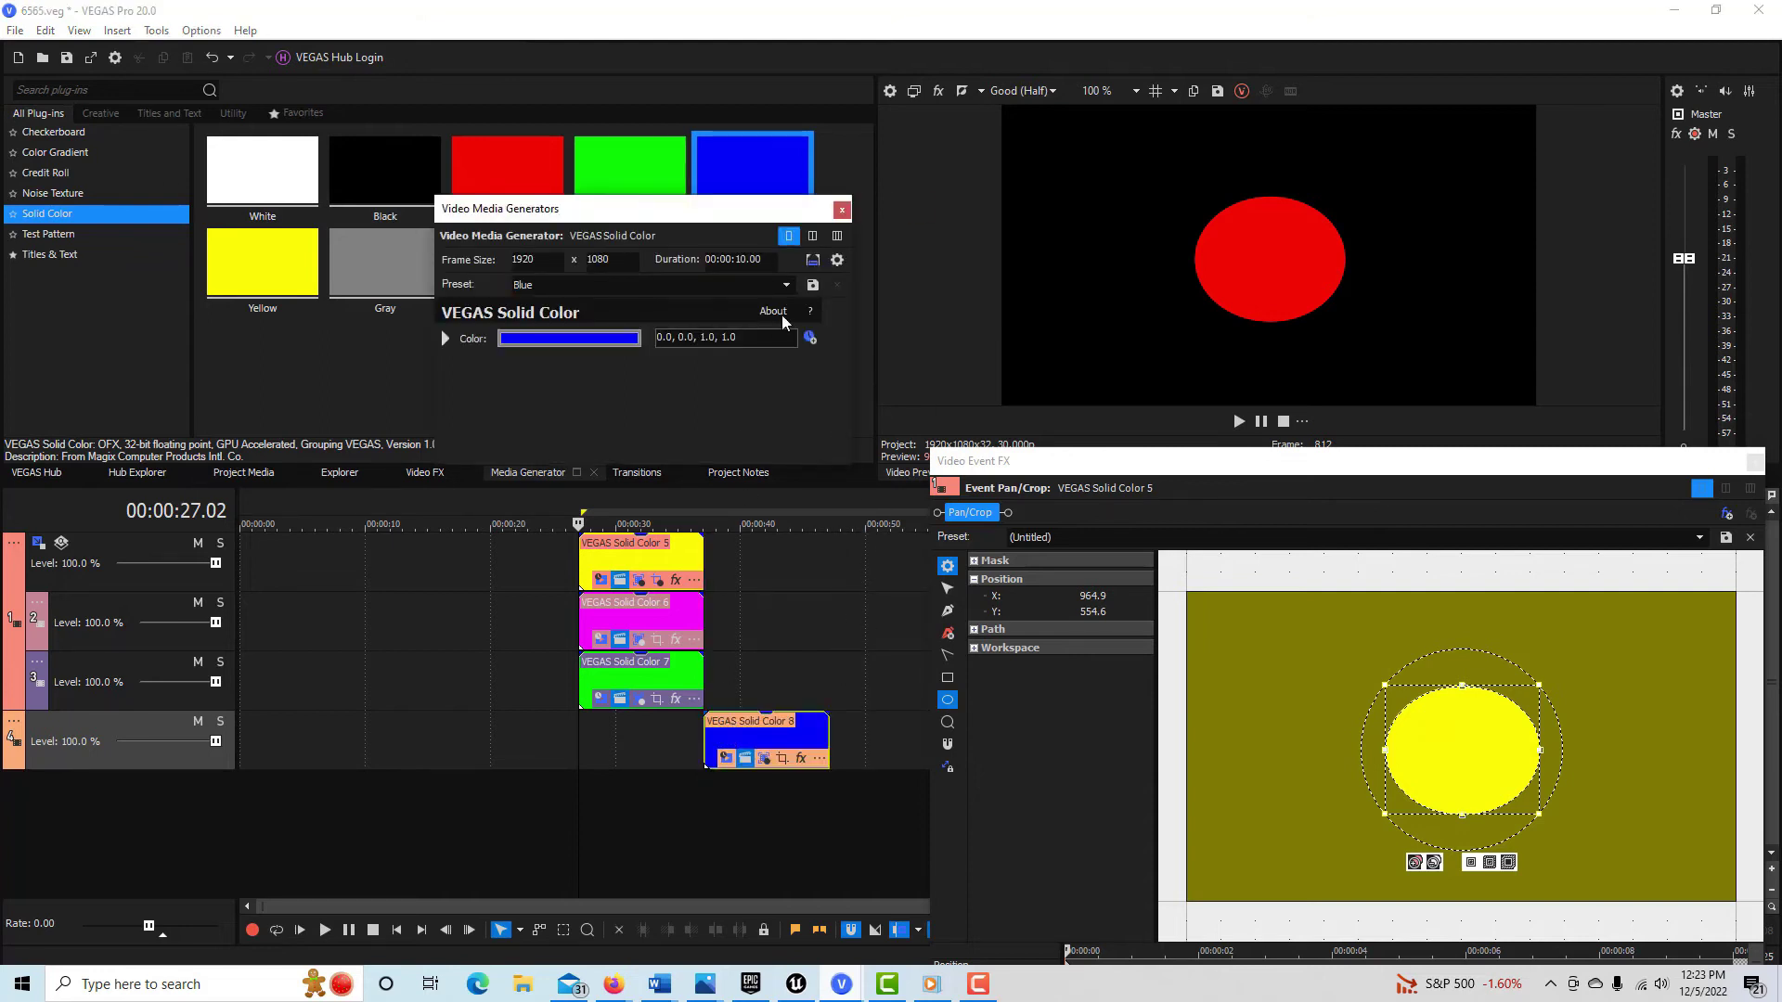
left_click(842, 210)
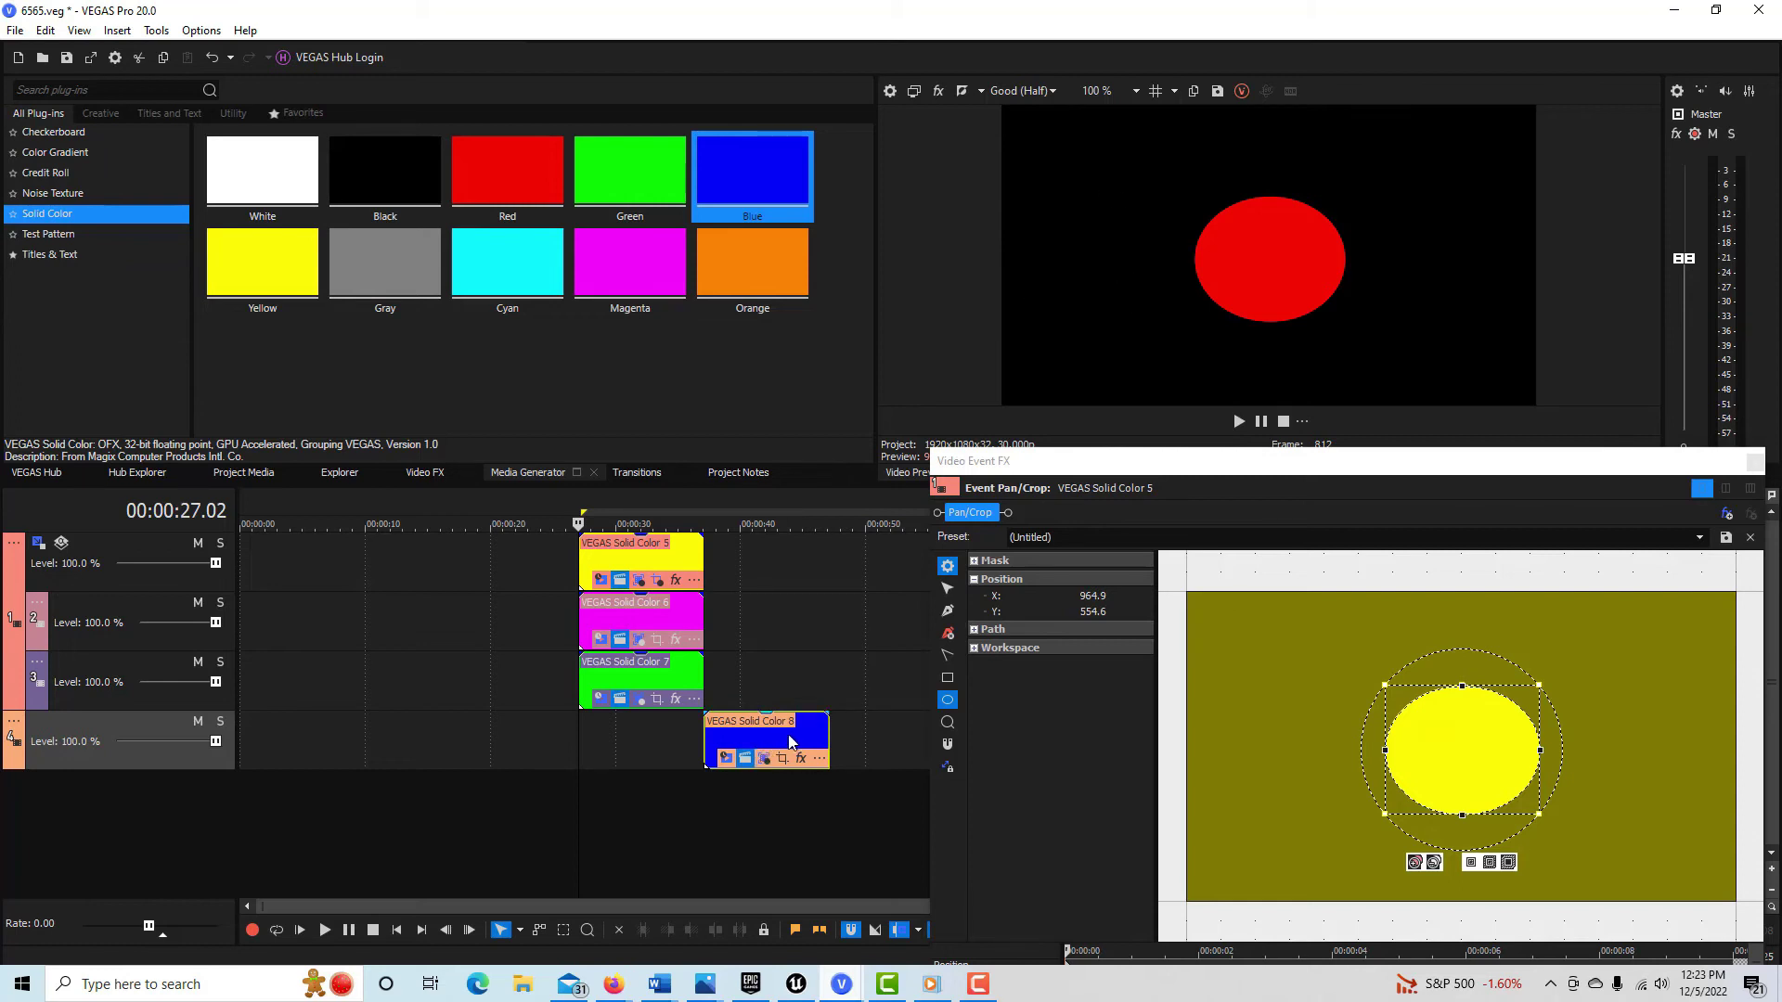
left_click_drag(790, 740, 665, 730)
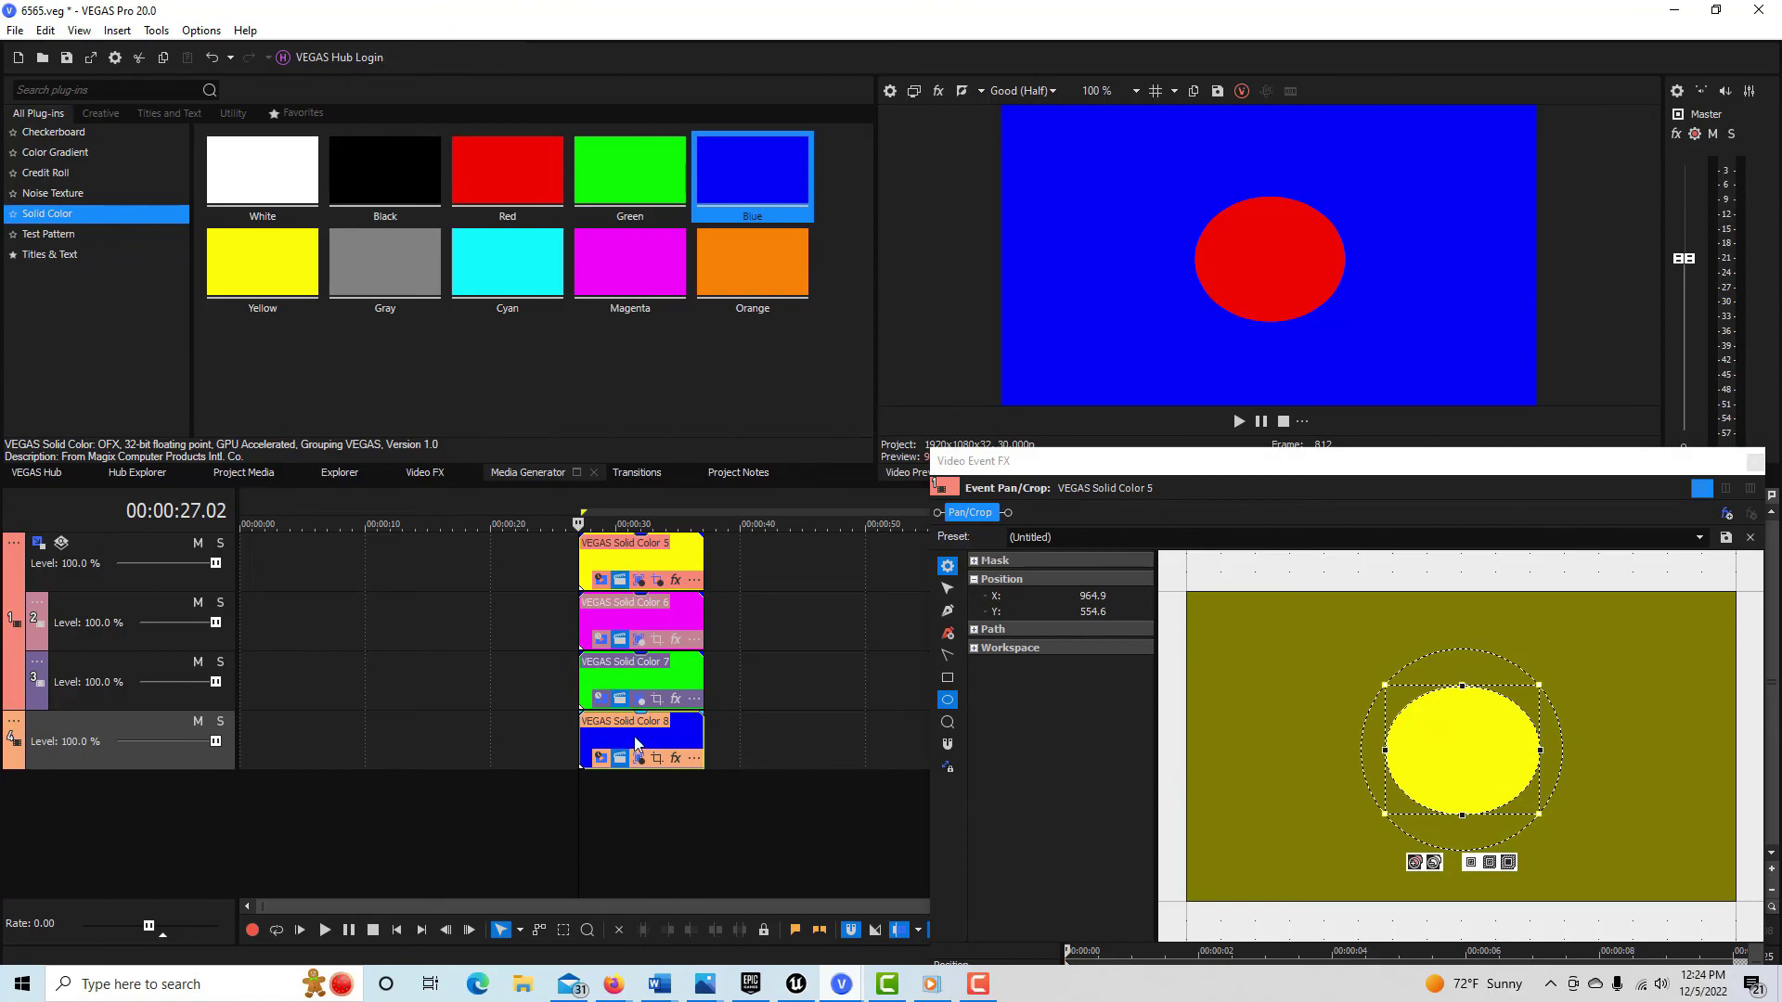
Move the blue Solid Color 8 event earlier on track 4, ahead of the other events
left_click_drag(635, 742, 460, 742)
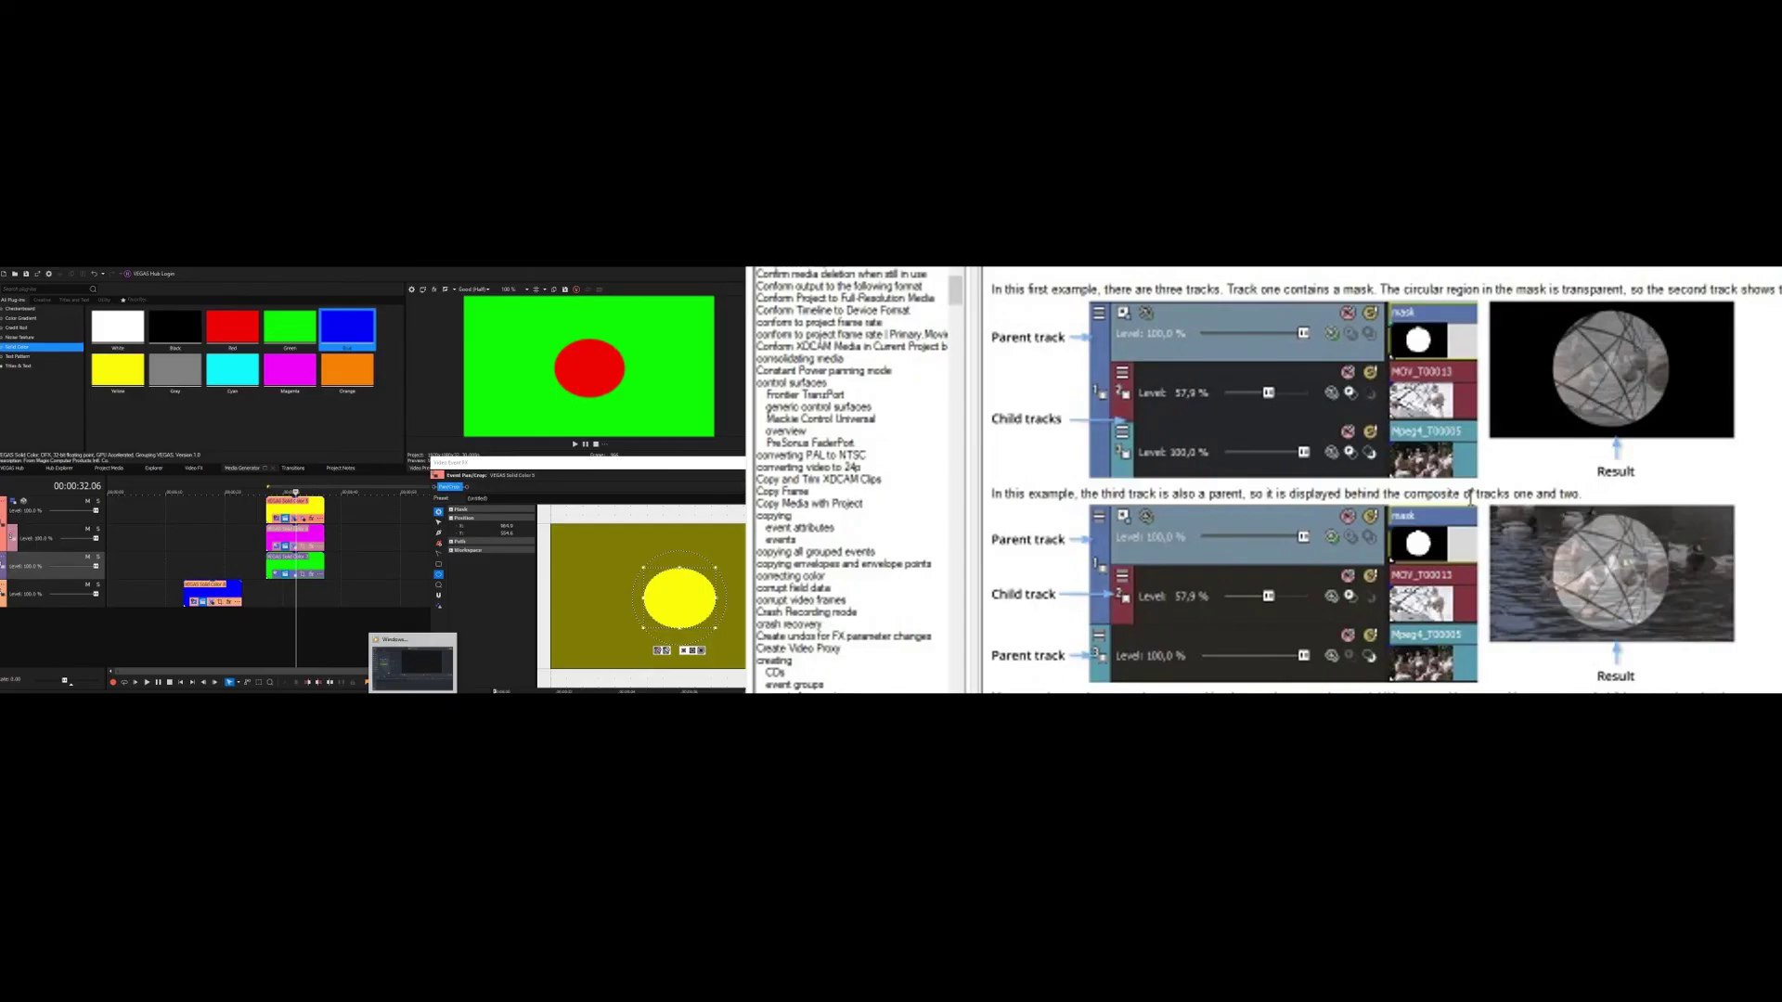